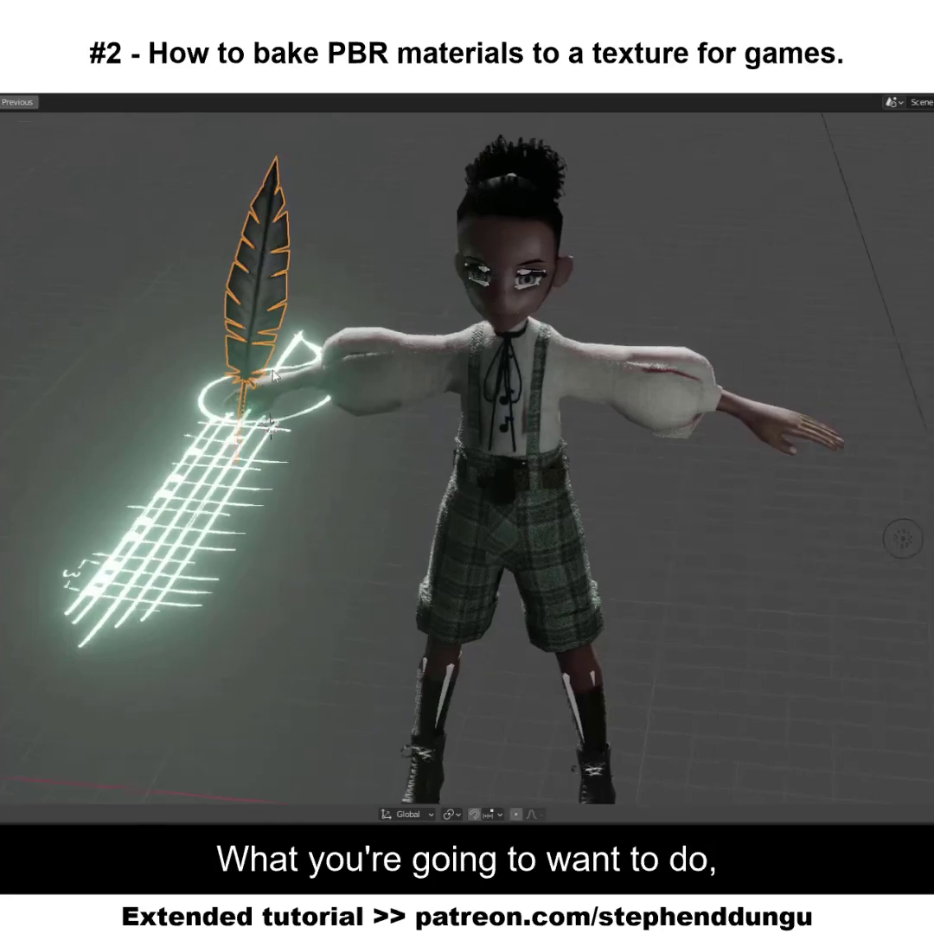
Turn off Show in Renders for the glowing pen and staff beside the character
{"action": "key", "text": "ctrl+space"}
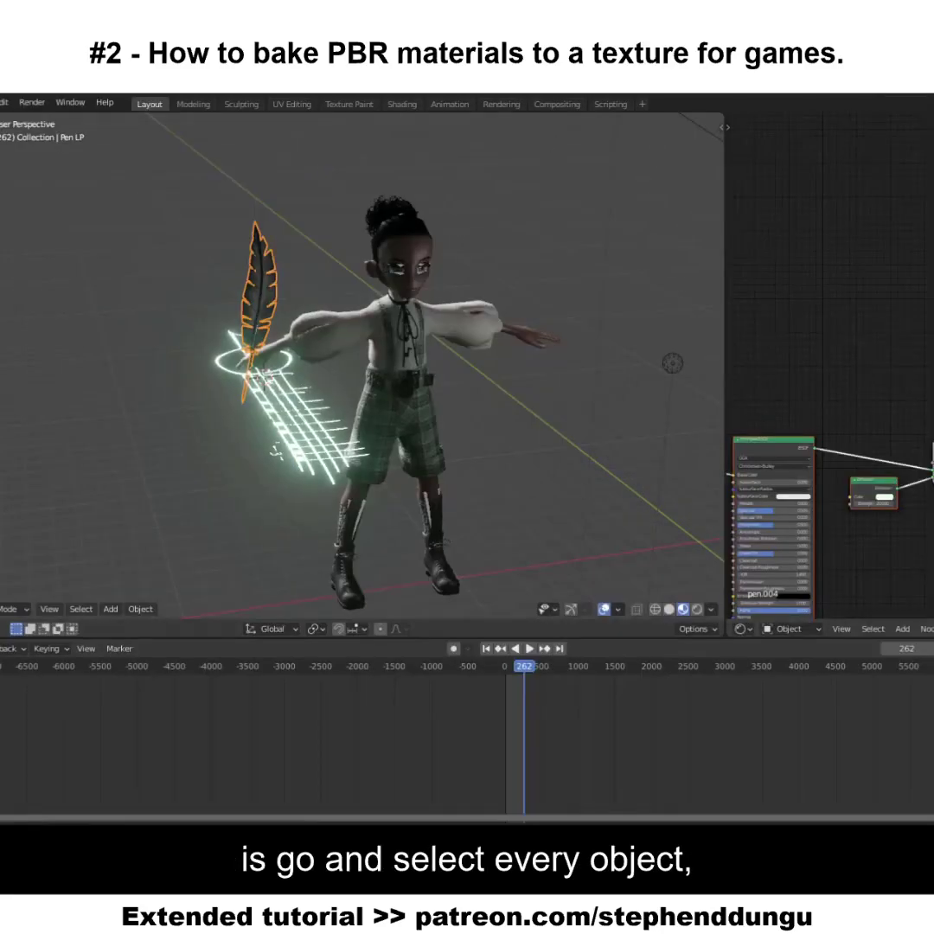
{"action": "key", "text": "ctrl+space"}
{"action": "middle_click_drag", "start_coordinate": [80, 462], "coordinate": [52, 458]}
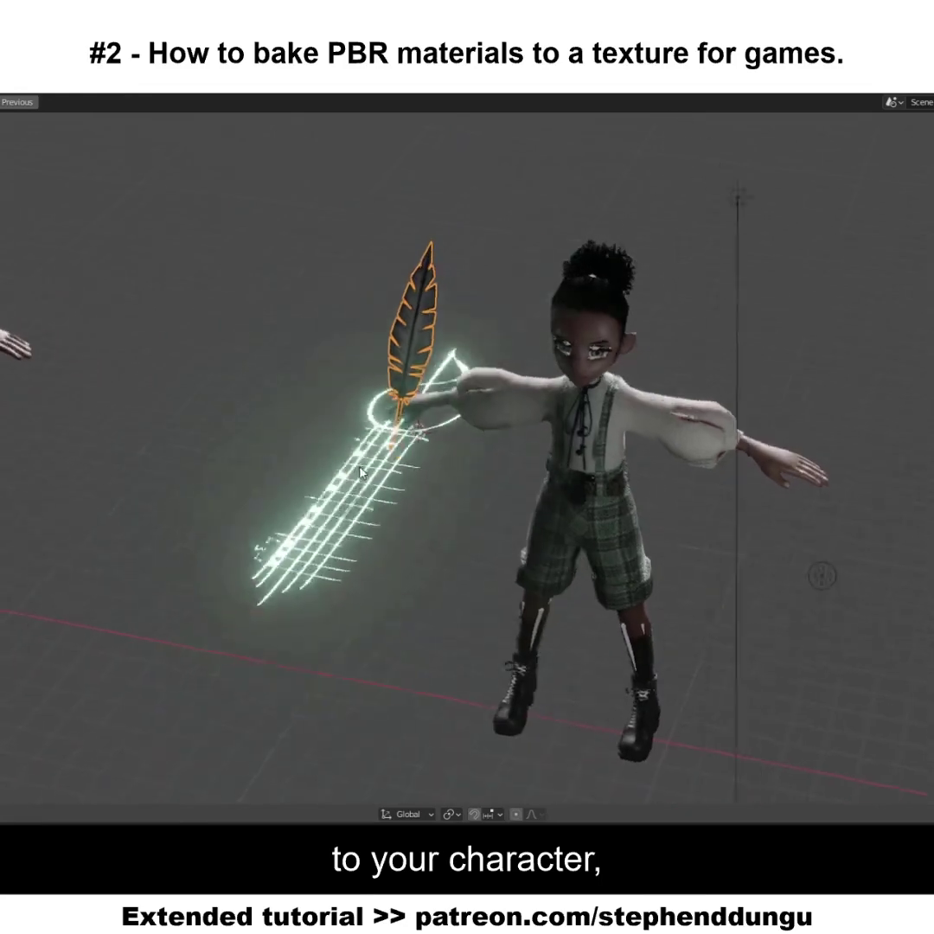
{"action": "key", "text": "ctrl+space"}
{"action": "left_click", "coordinate": [460, 418]}
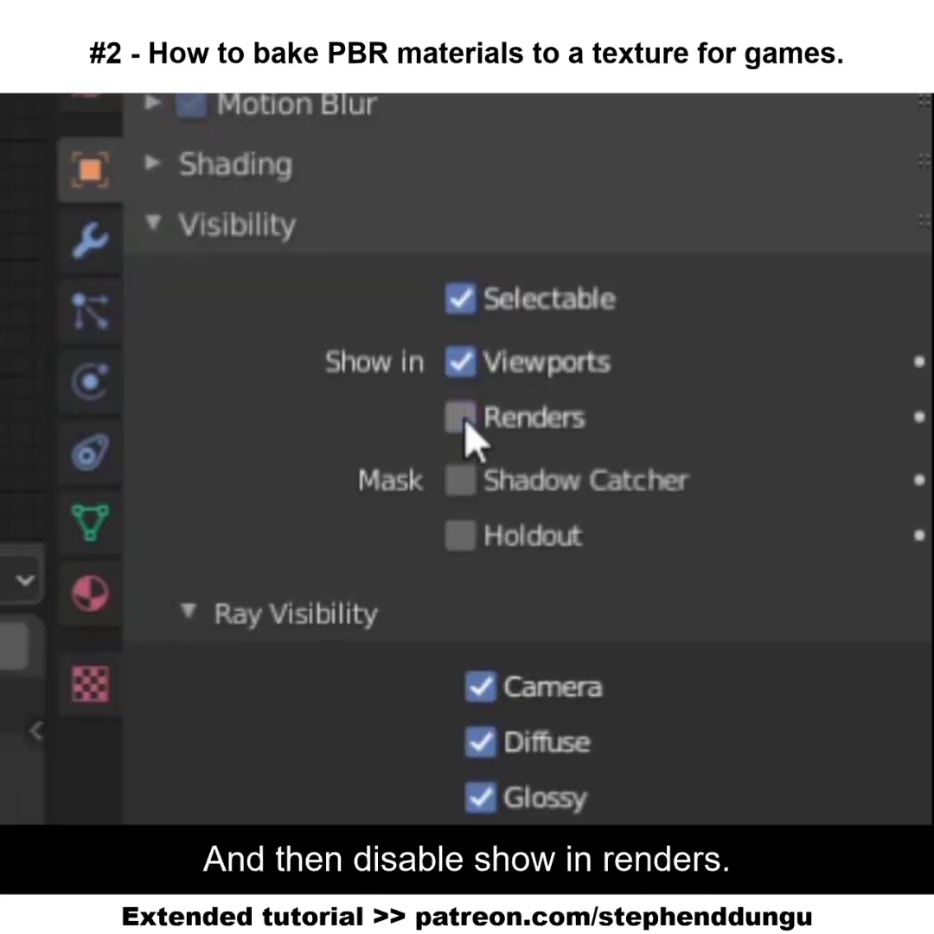
Duplicate the character, clear the original's material slots, and feed a Stefan_d image texture into Base Color
{"action": "key", "text": "shift+d"}
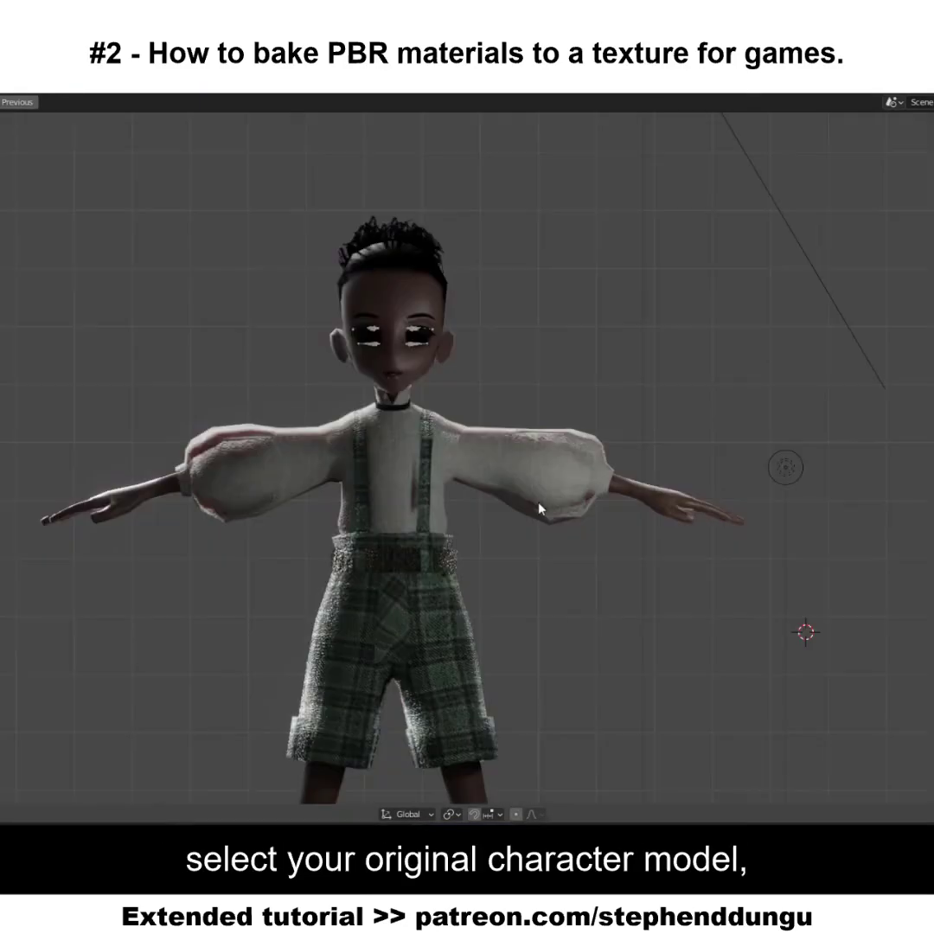
{"action": "left_click", "coordinate": [537, 509]}
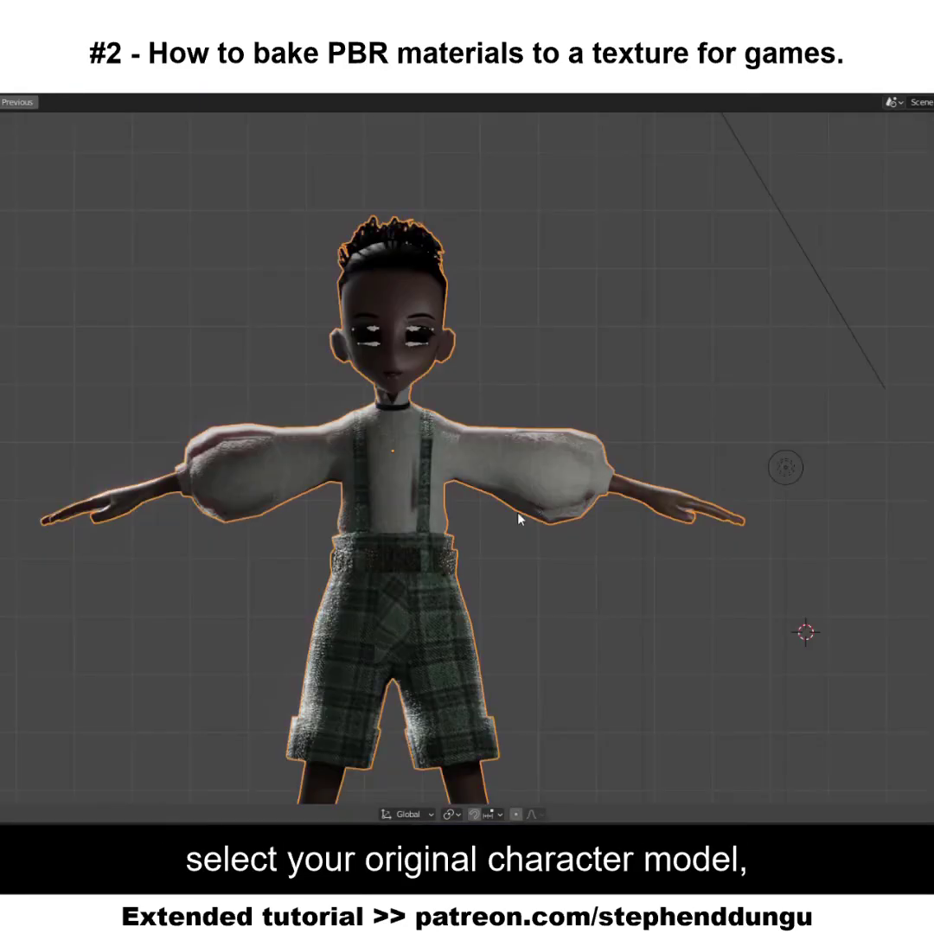
{"action": "key", "text": "ctrl+space"}
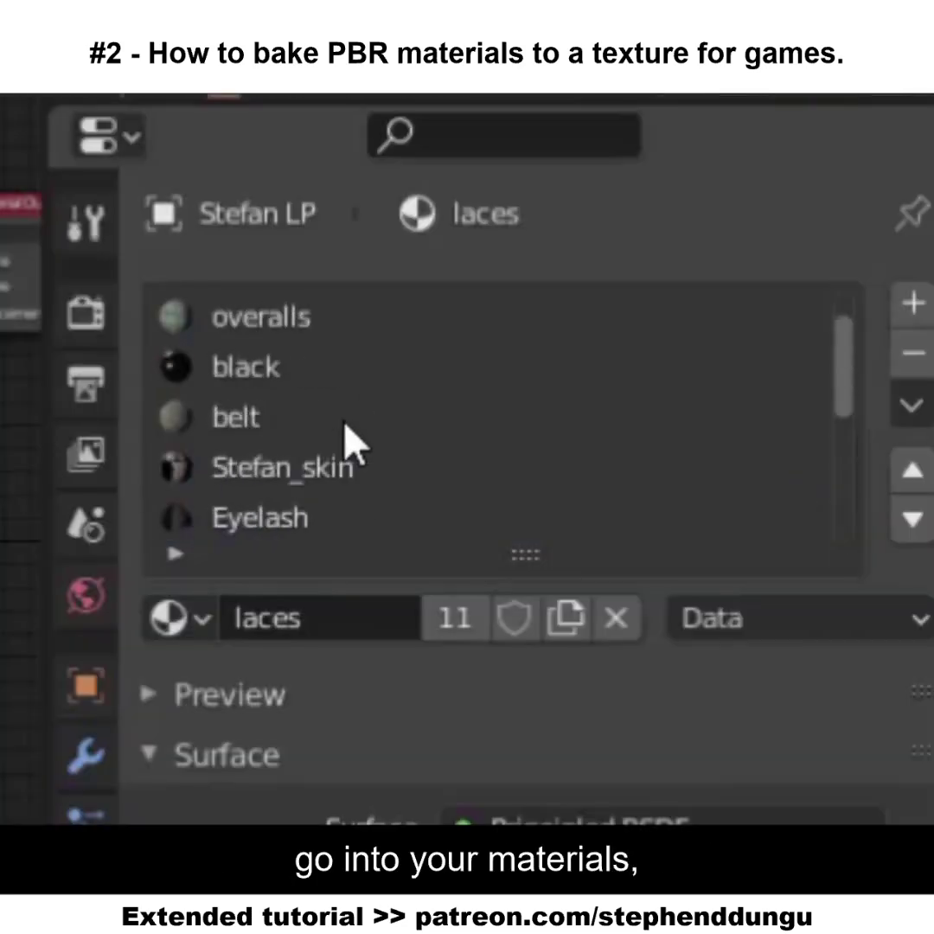
{"action": "scroll", "coordinate": [345, 422], "scroll_direction": "up", "scroll_amount": 1}
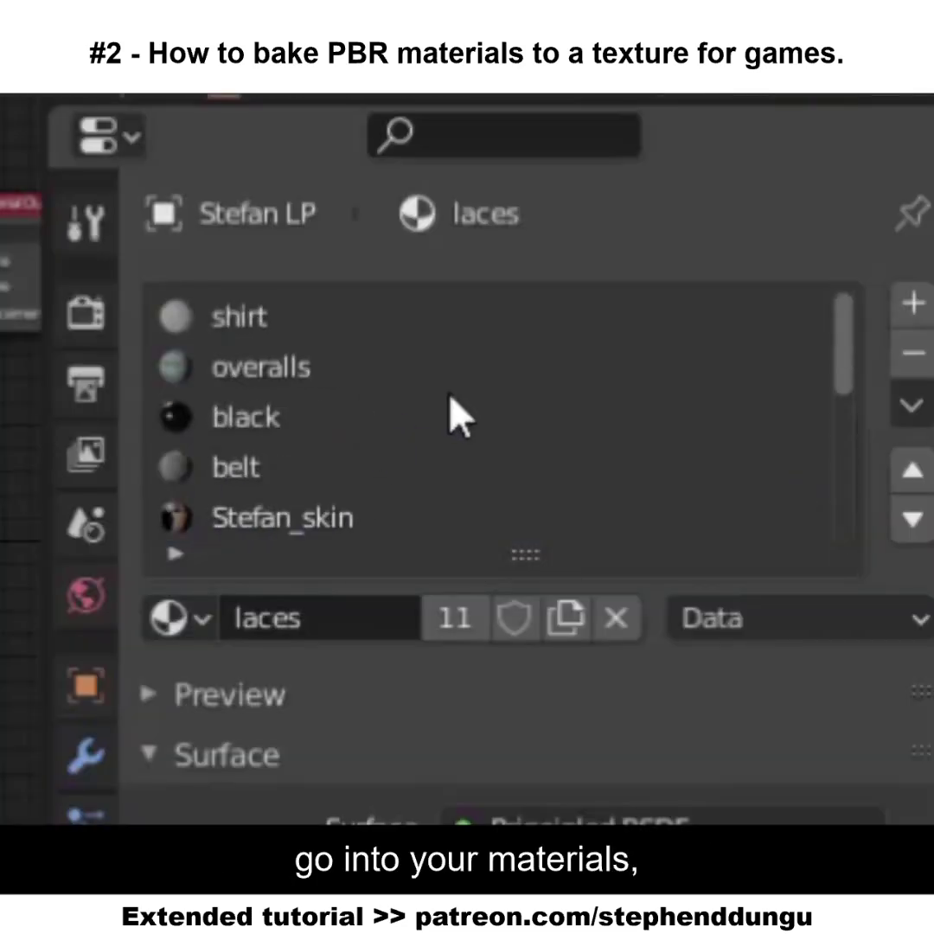
{"action": "left_click", "coordinate": [621, 316]}
{"action": "left_click", "coordinate": [918, 357]}
{"action": "left_click", "coordinate": [918, 356]}
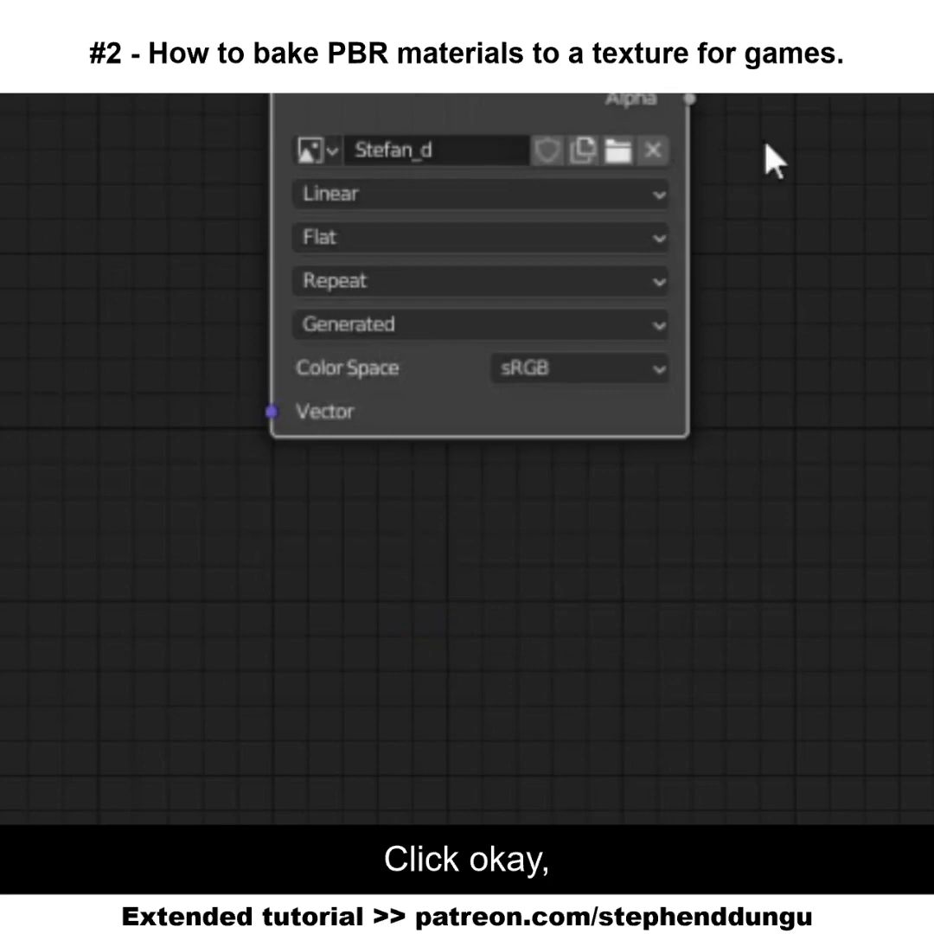
{"action": "left_click_drag", "start_coordinate": [312, 335], "coordinate": [694, 386]}
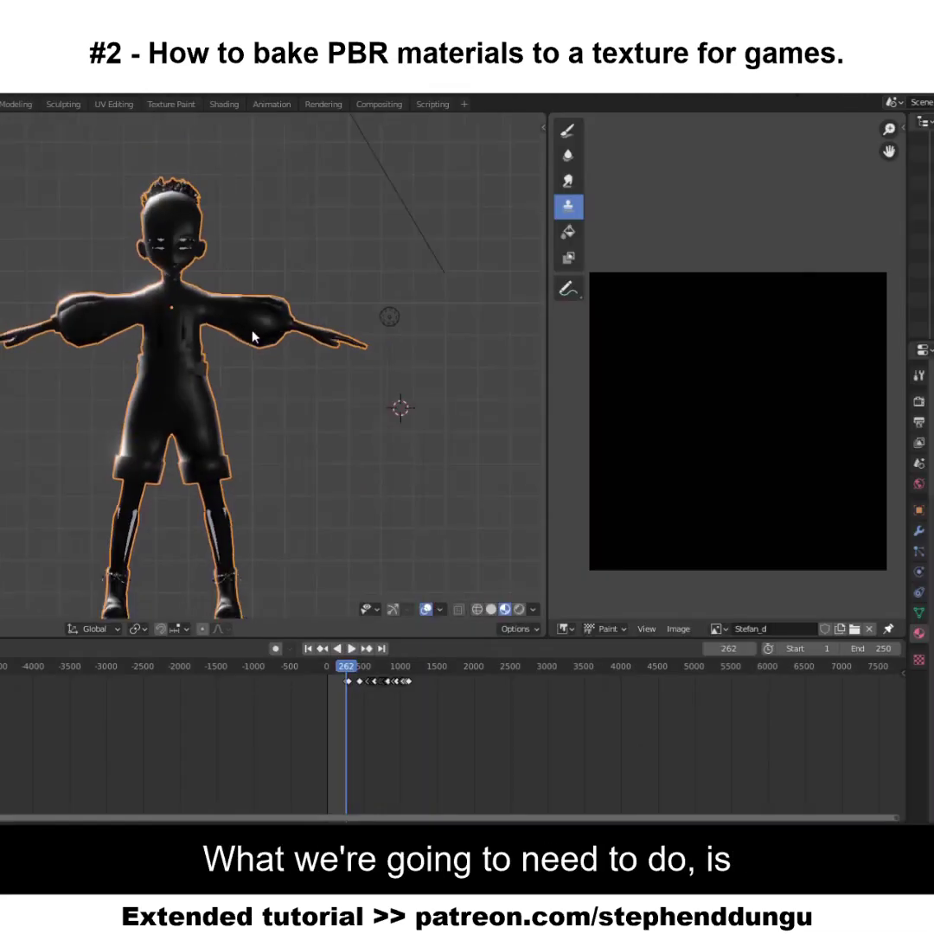
Orbit around the character to inspect its seams on the front and back
{"action": "scroll", "coordinate": [253, 338], "scroll_direction": "down", "scroll_amount": 2}
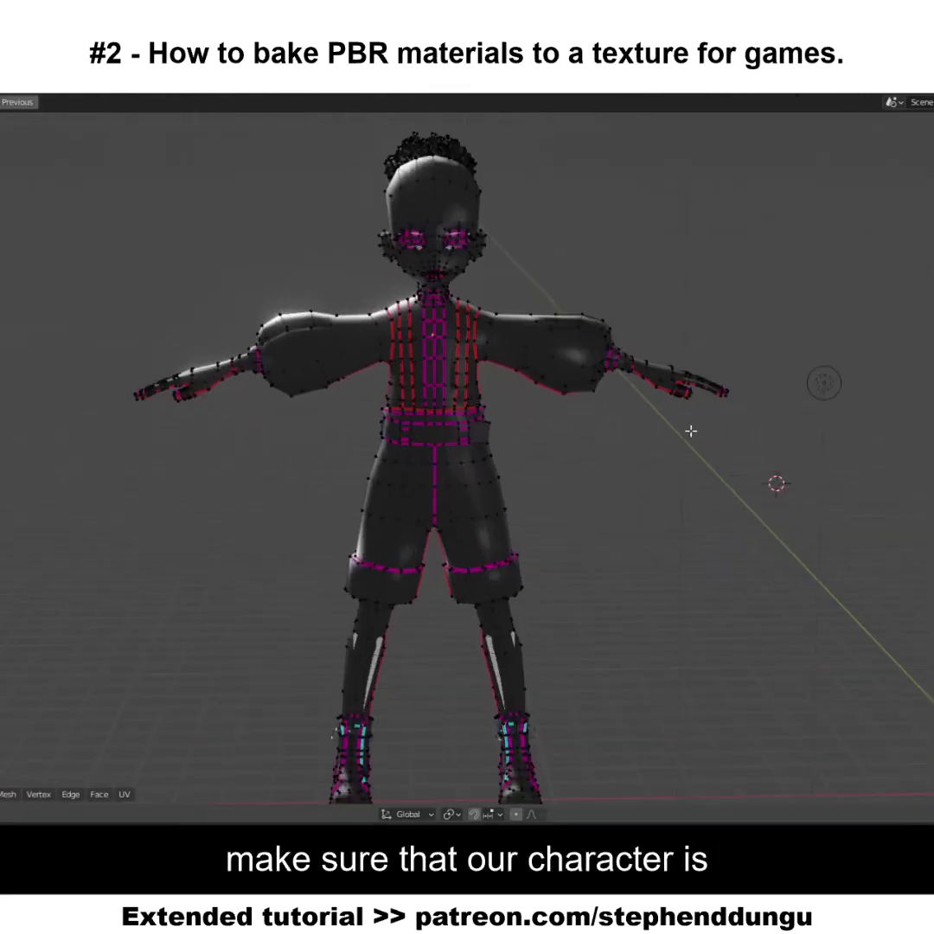
{"action": "middle_click_drag", "start_coordinate": [690, 431], "coordinate": [513, 519]}
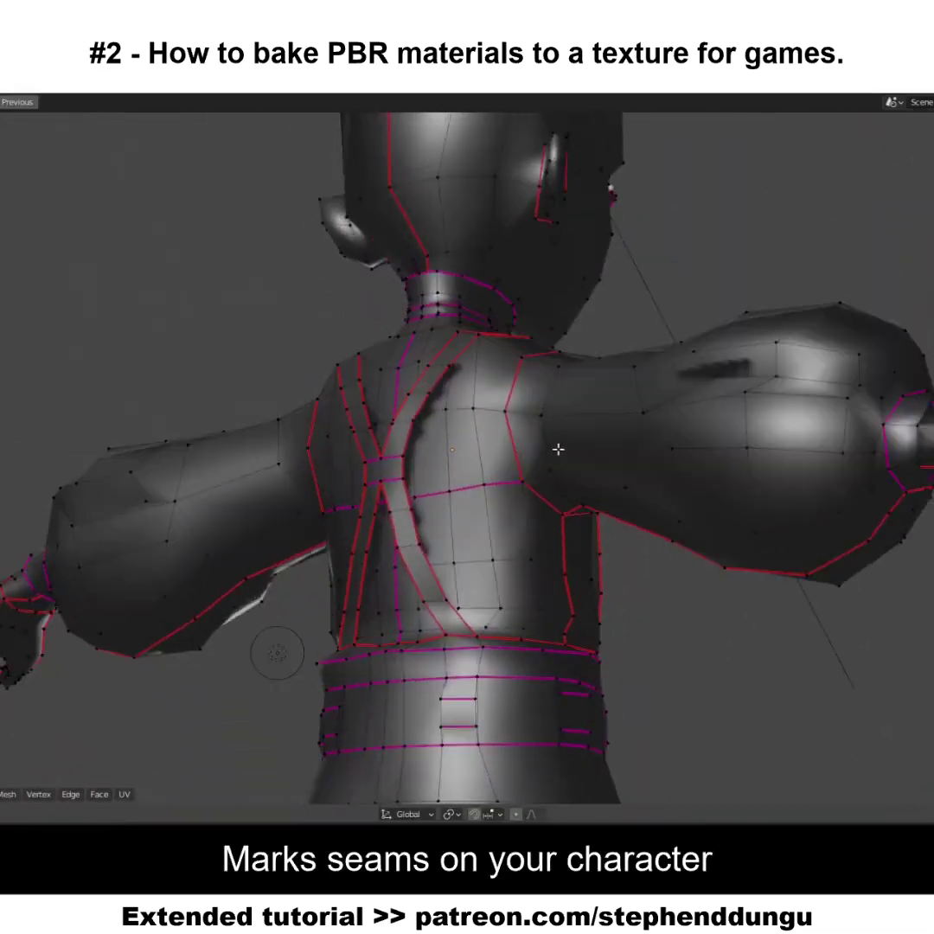
{"action": "middle_click_drag", "start_coordinate": [558, 449], "coordinate": [453, 438]}
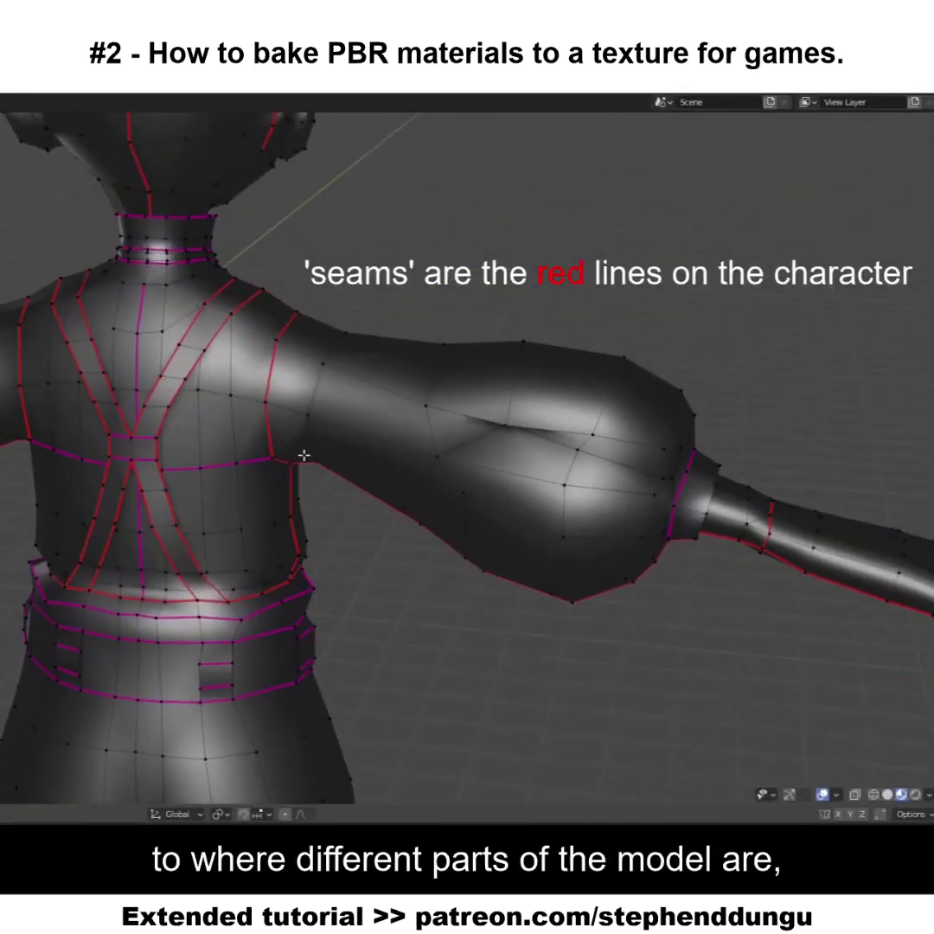
{"action": "middle_click_drag", "start_coordinate": [302, 455], "coordinate": [527, 506]}
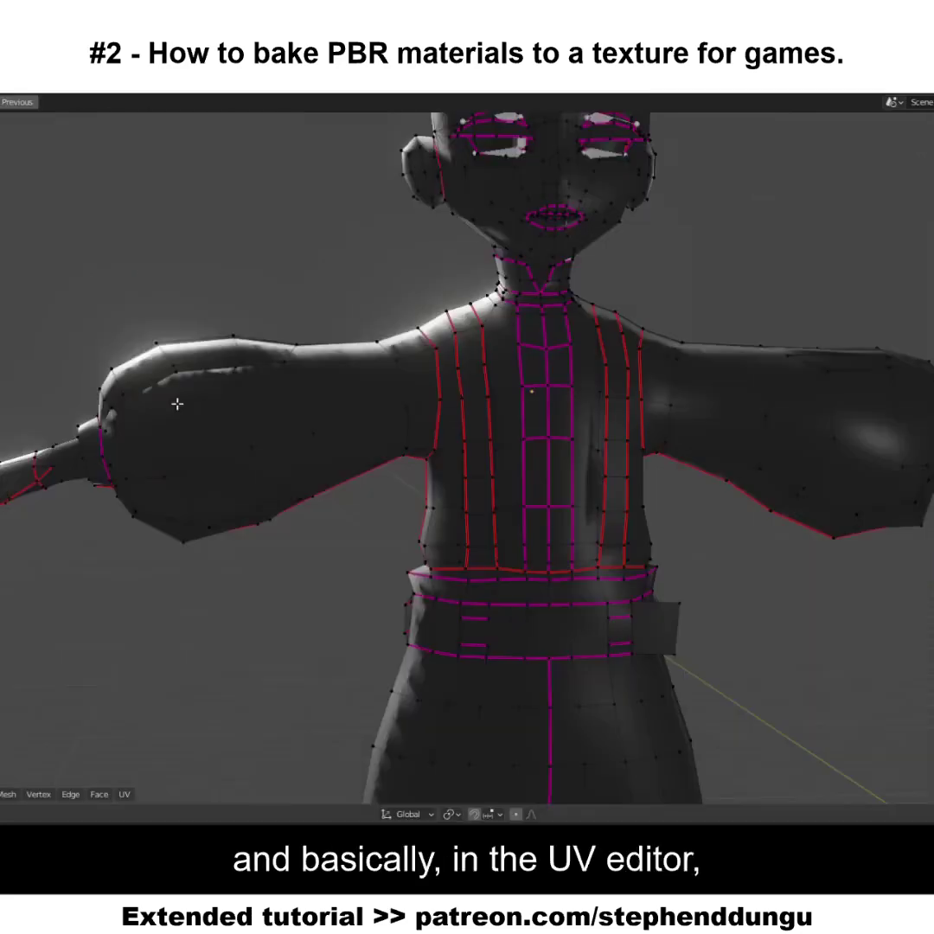
{"action": "key", "text": "ctrl+alt+space"}
{"action": "key", "text": "ctrl+alt+space"}
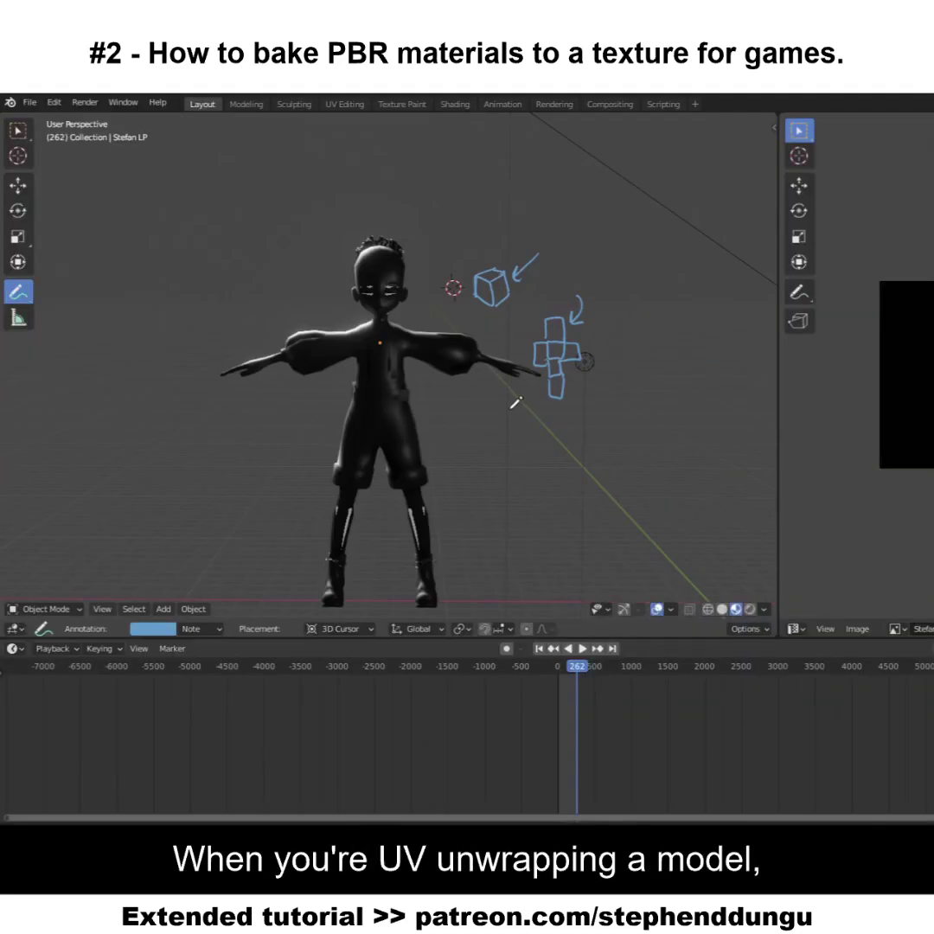
Annotate the viewport with a cube, its unfolded net, an arrow, and a circle around the character
{"action": "left_click_drag", "start_coordinate": [499, 368], "coordinate": [511, 330]}
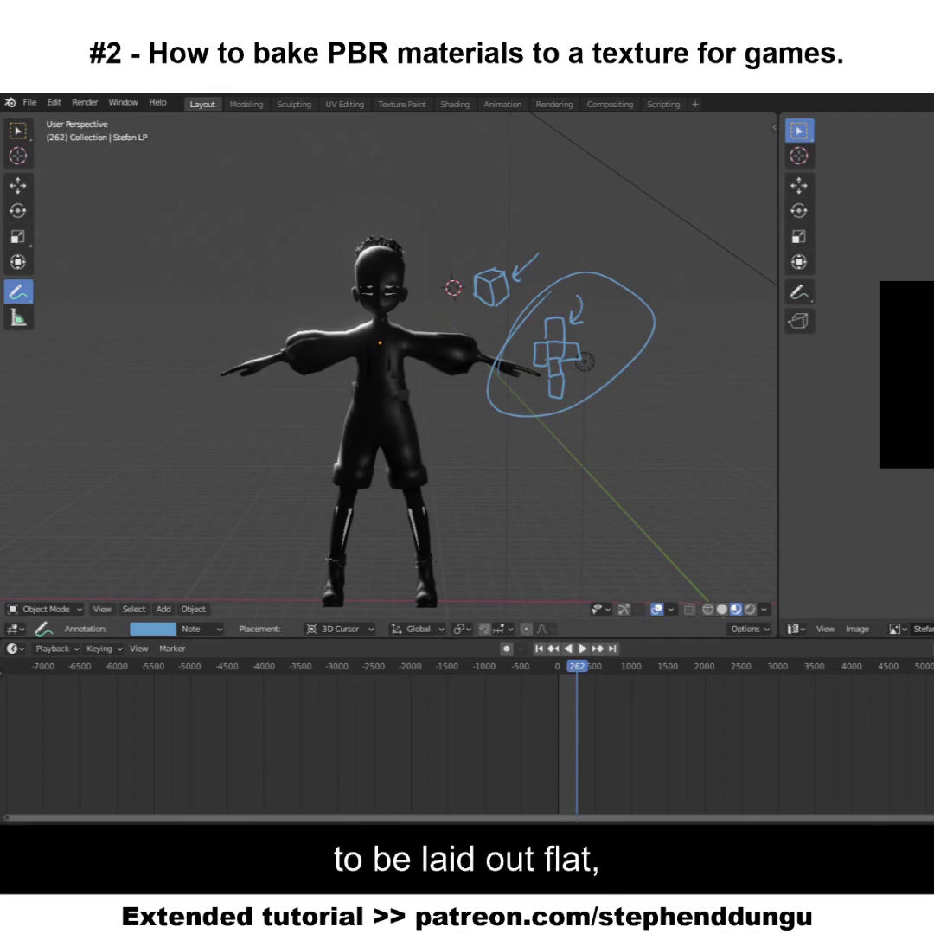
{"action": "left_click_drag", "start_coordinate": [635, 275], "coordinate": [624, 390]}
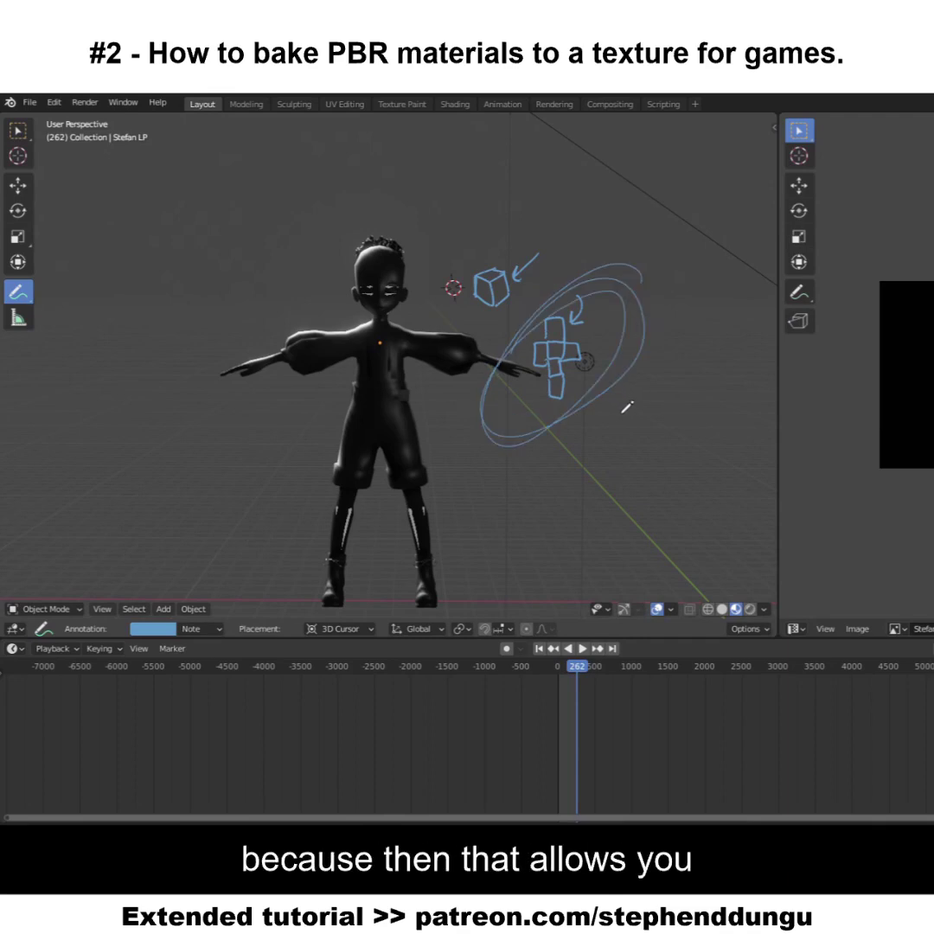
{"action": "left_click_drag", "start_coordinate": [613, 434], "coordinate": [604, 373]}
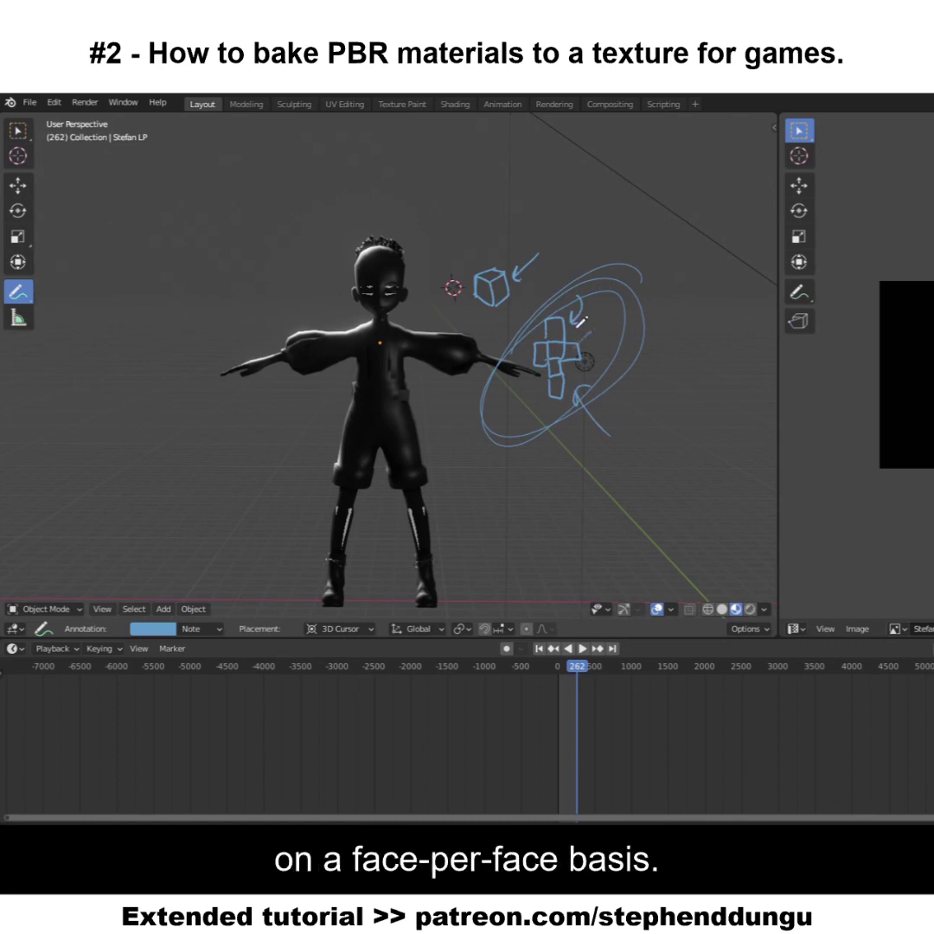
{"action": "left_click_drag", "start_coordinate": [527, 506], "coordinate": [534, 426]}
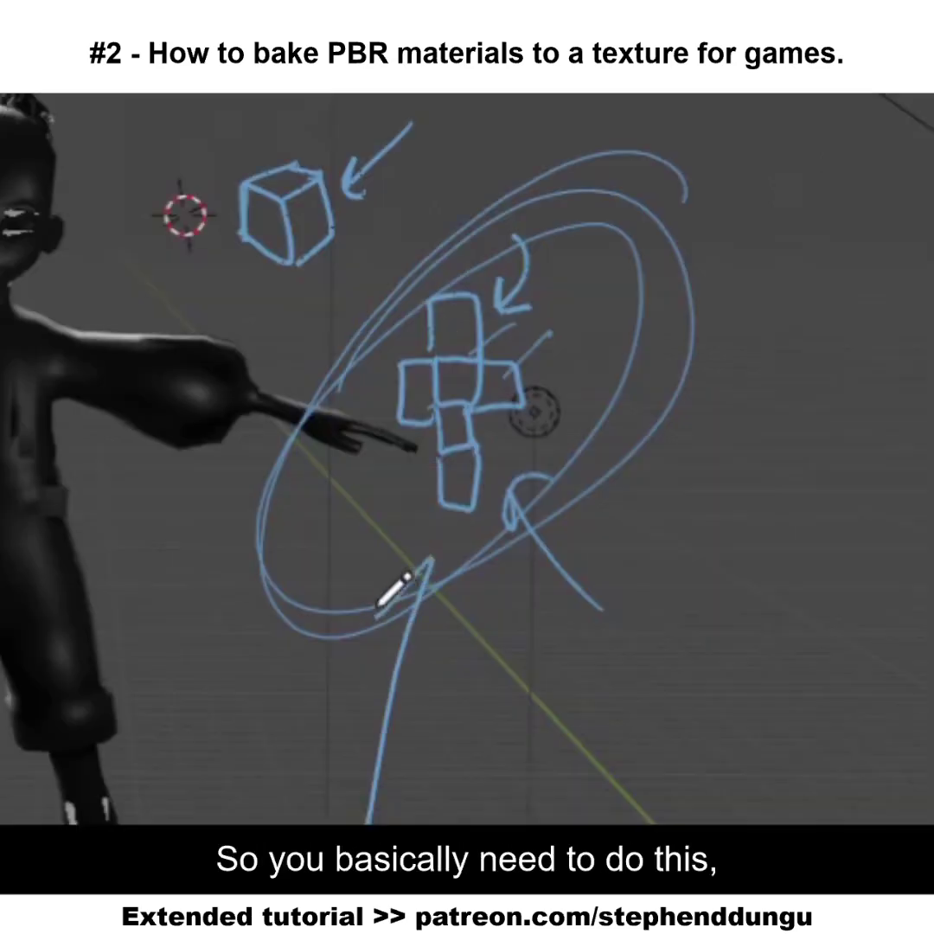
{"action": "mouse_move", "coordinate": [511, 125]}
{"action": "left_mouse_down"}
{"action": "mouse_move", "coordinate": [494, 187]}
{"action": "mouse_move", "coordinate": [411, 311]}
{"action": "left_mouse_up"}
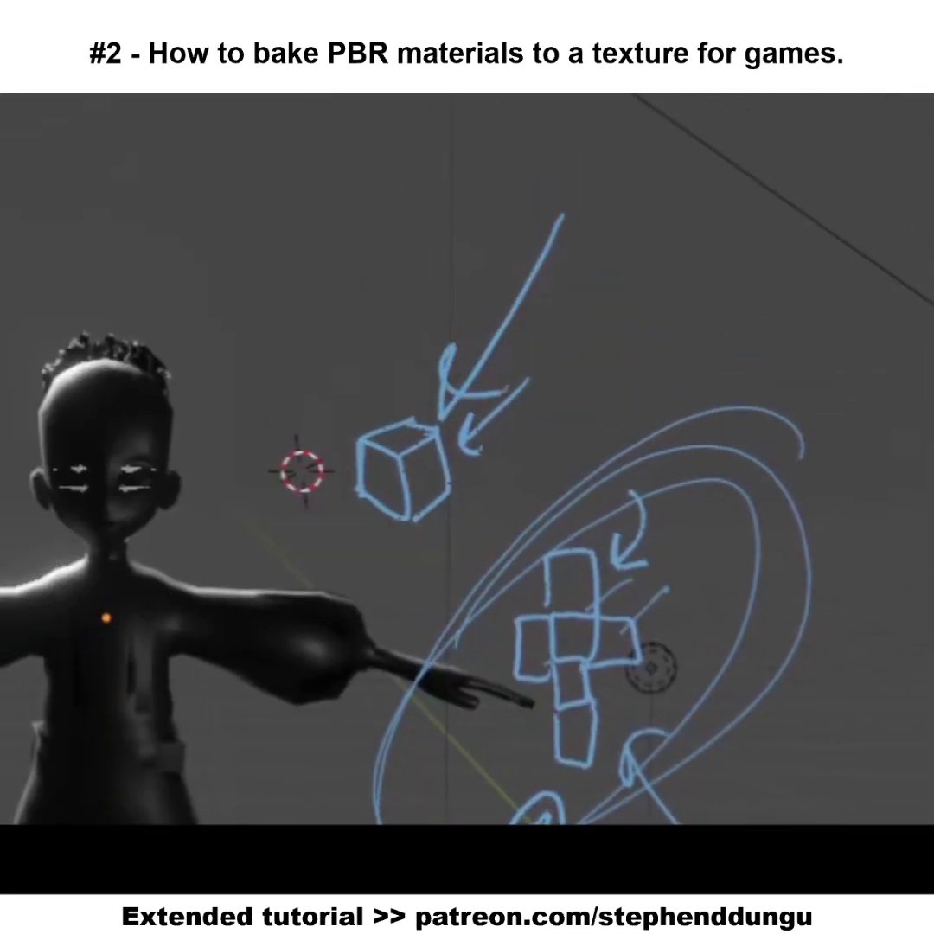
{"action": "mouse_move", "coordinate": [187, 425]}
{"action": "left_mouse_down"}
{"action": "mouse_move", "coordinate": [0, 553]}
{"action": "mouse_move", "coordinate": [260, 821]}
{"action": "left_mouse_up"}
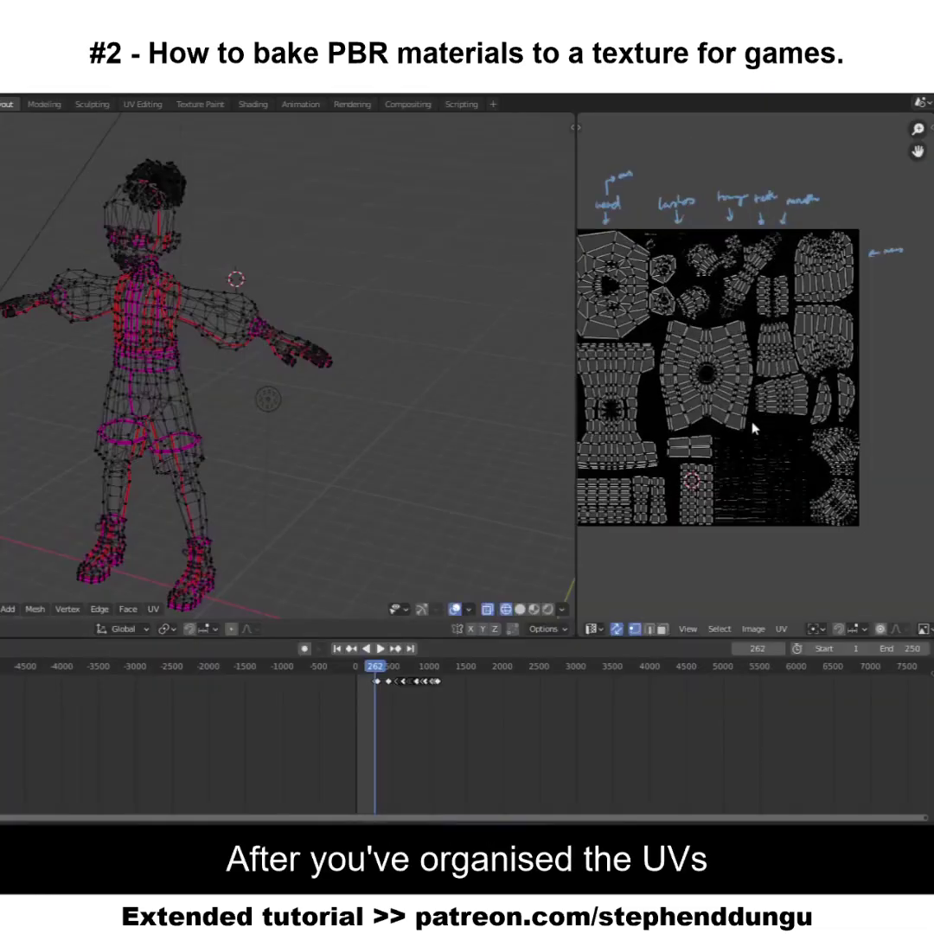
Maximize the UV layout, then scroll Render Properties down to the Bake panel
{"action": "key", "text": "ctrl+space"}
{"action": "scroll", "coordinate": [600, 469], "scroll_direction": "down", "scroll_amount": 3}
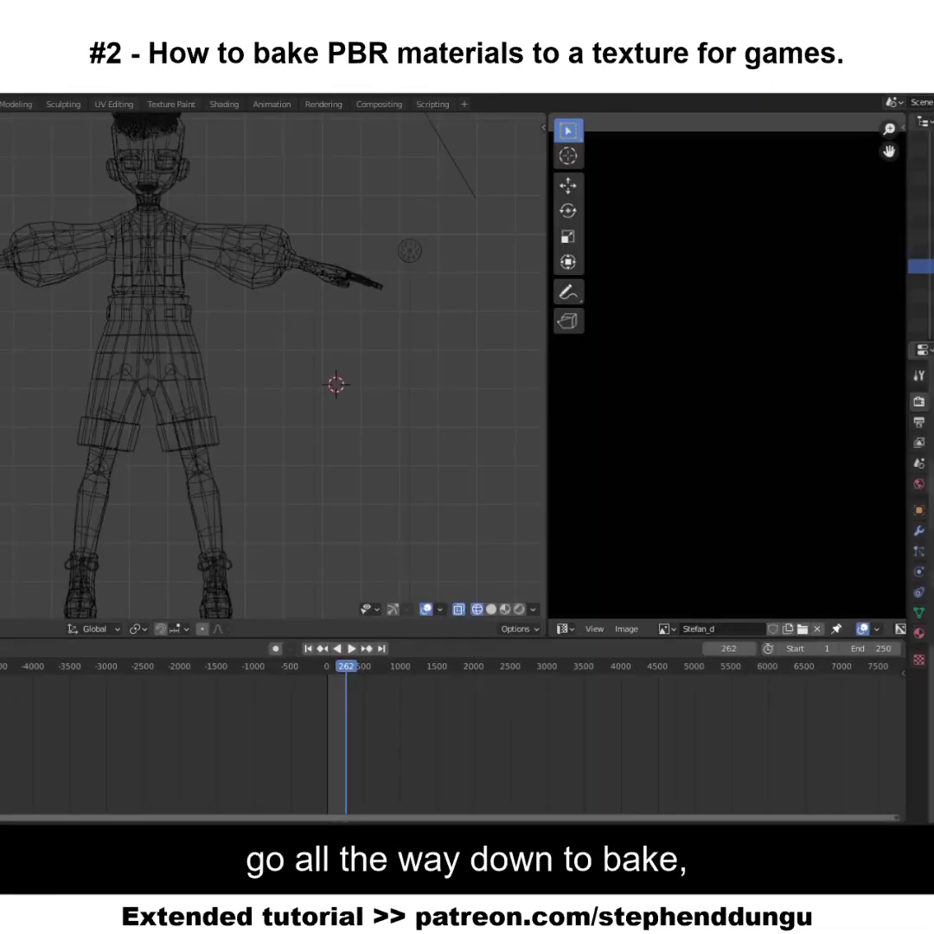
{"action": "scroll", "coordinate": [484, 718], "scroll_direction": "down", "scroll_amount": 10}
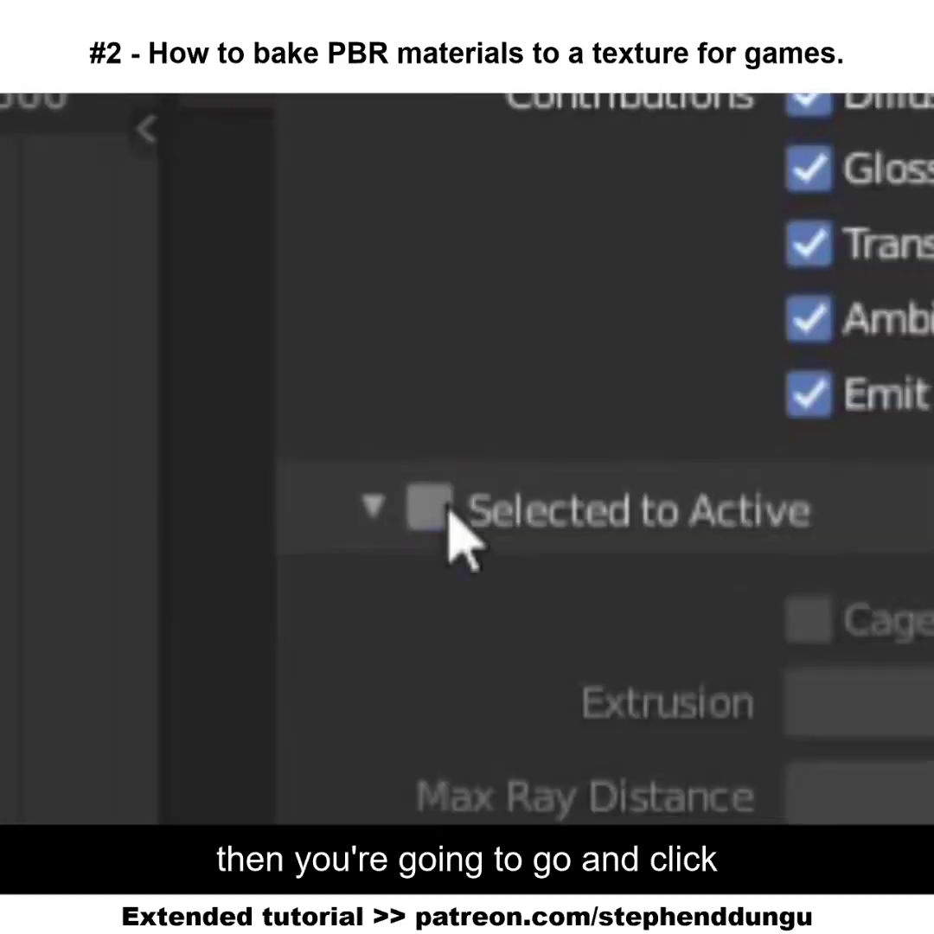
Enable Selected to Active, target the Stefan_d image, and select the duplicate then the original
{"action": "left_click", "coordinate": [447, 507]}
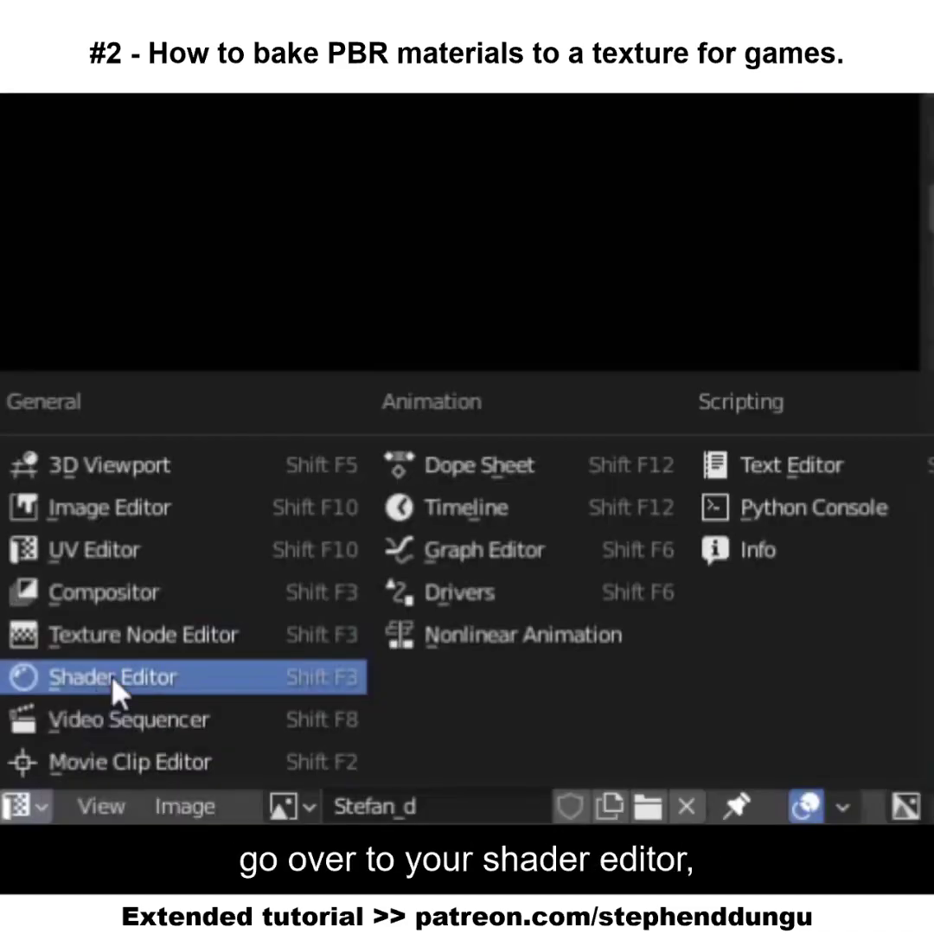
{"action": "left_click", "coordinate": [109, 695]}
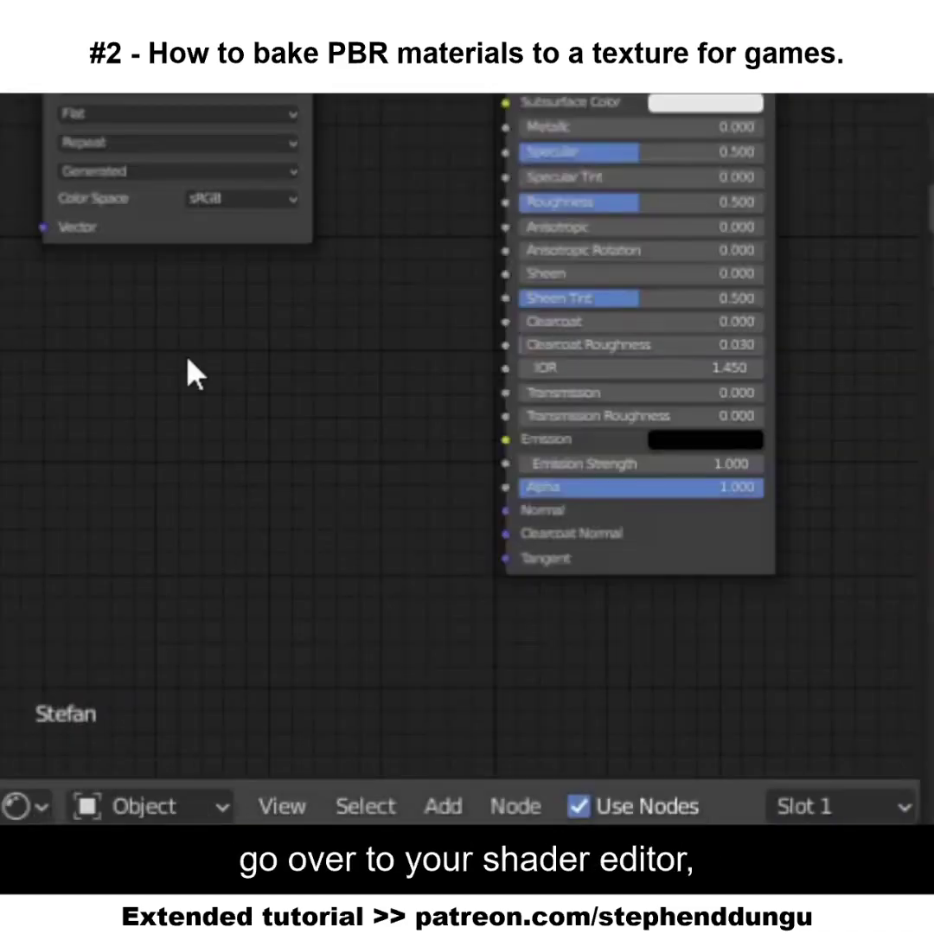
{"action": "left_click", "coordinate": [226, 318]}
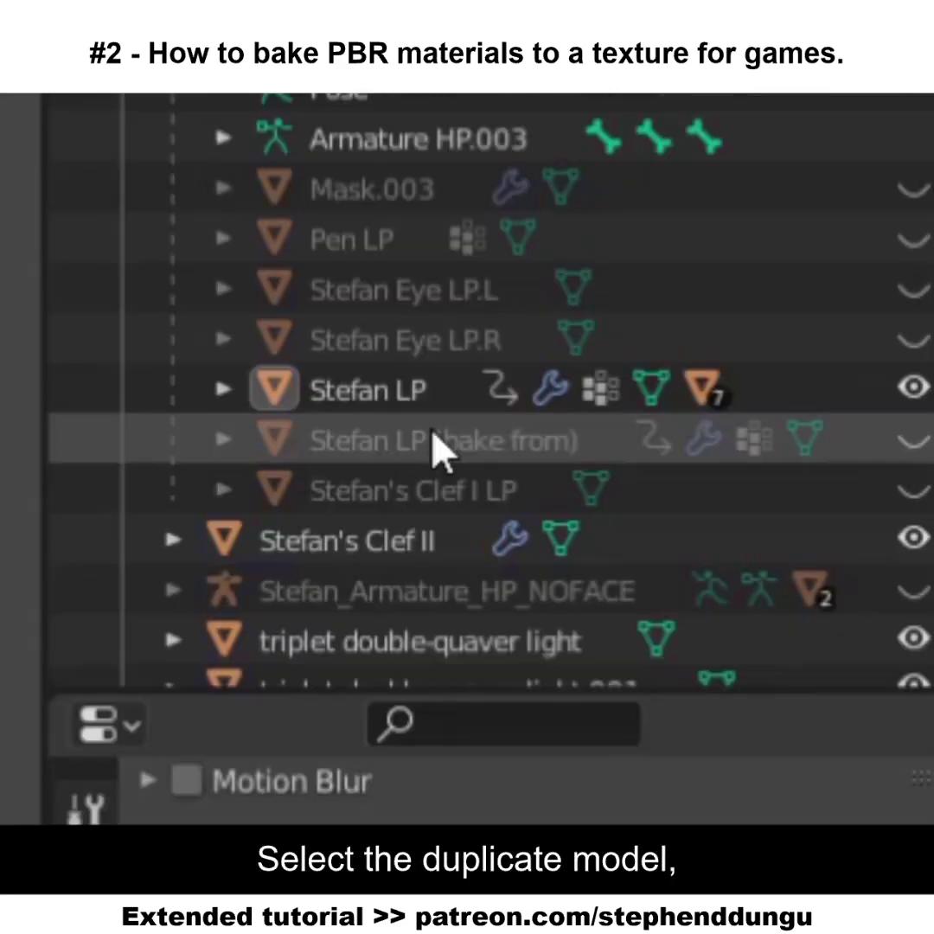
{"action": "left_click", "coordinate": [794, 268]}
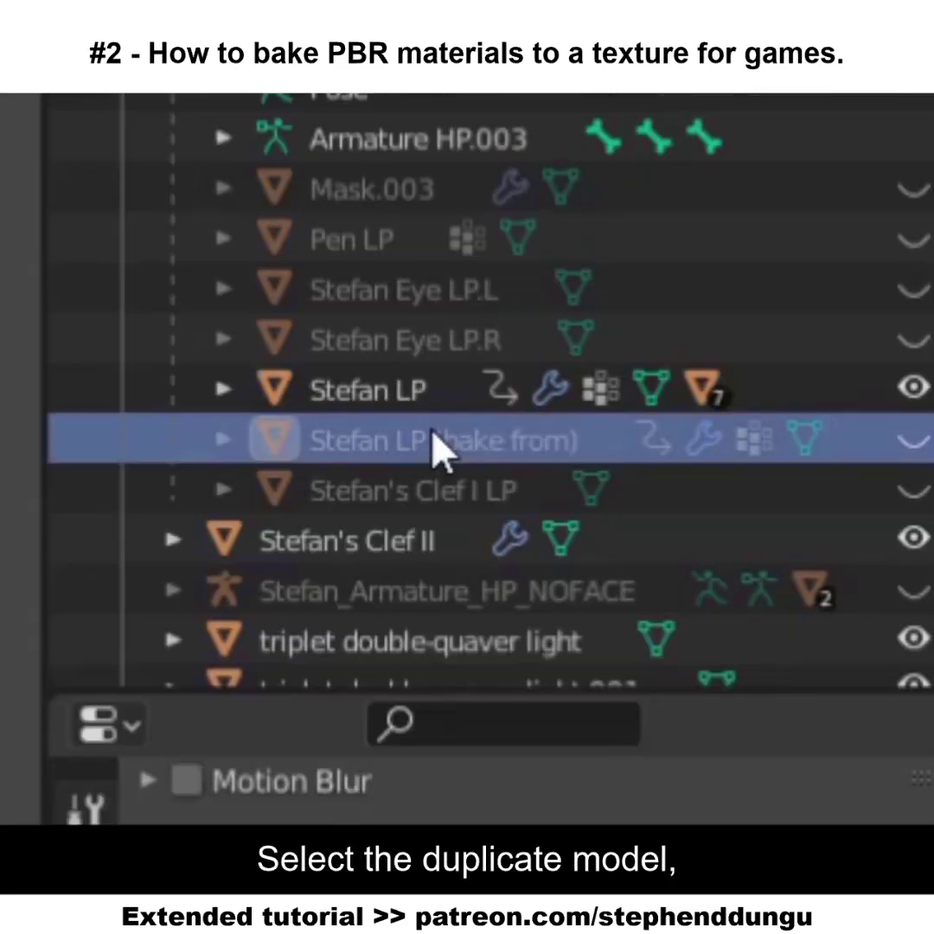
{"action": "left_click", "coordinate": [790, 256], "text": "ctrl"}
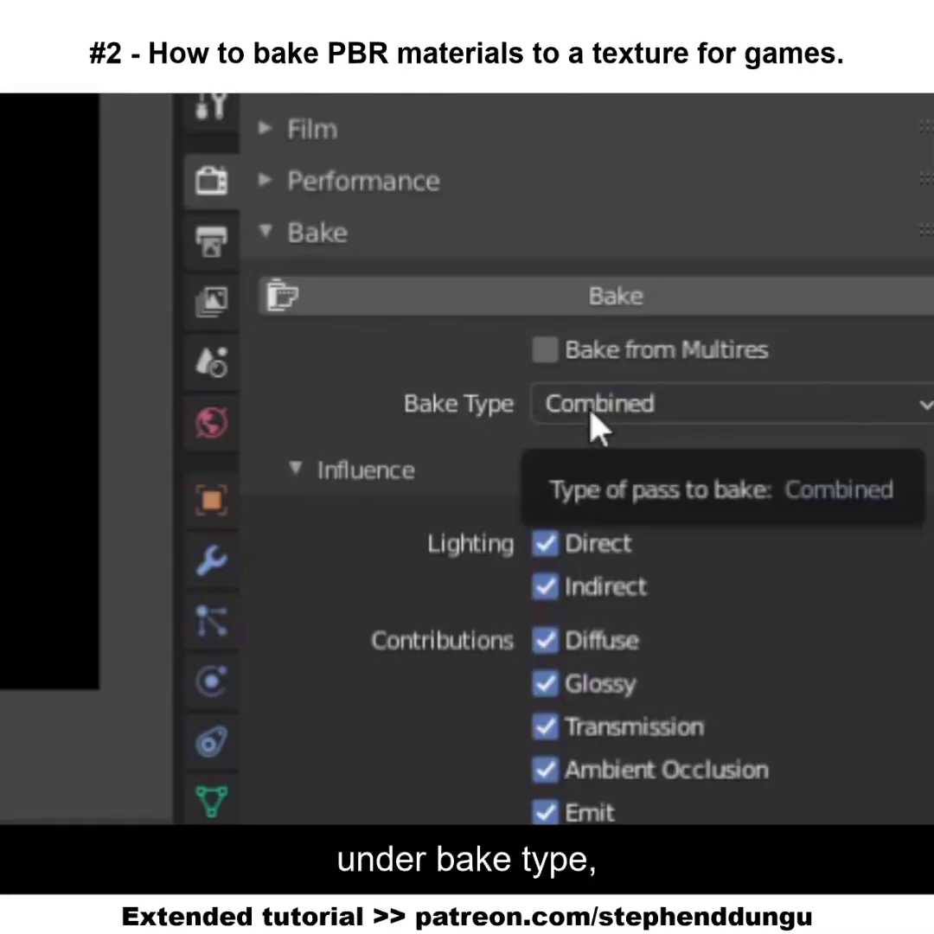
Set the bake type to Diffuse with Direct lighting turned off
{"action": "left_click", "coordinate": [591, 413]}
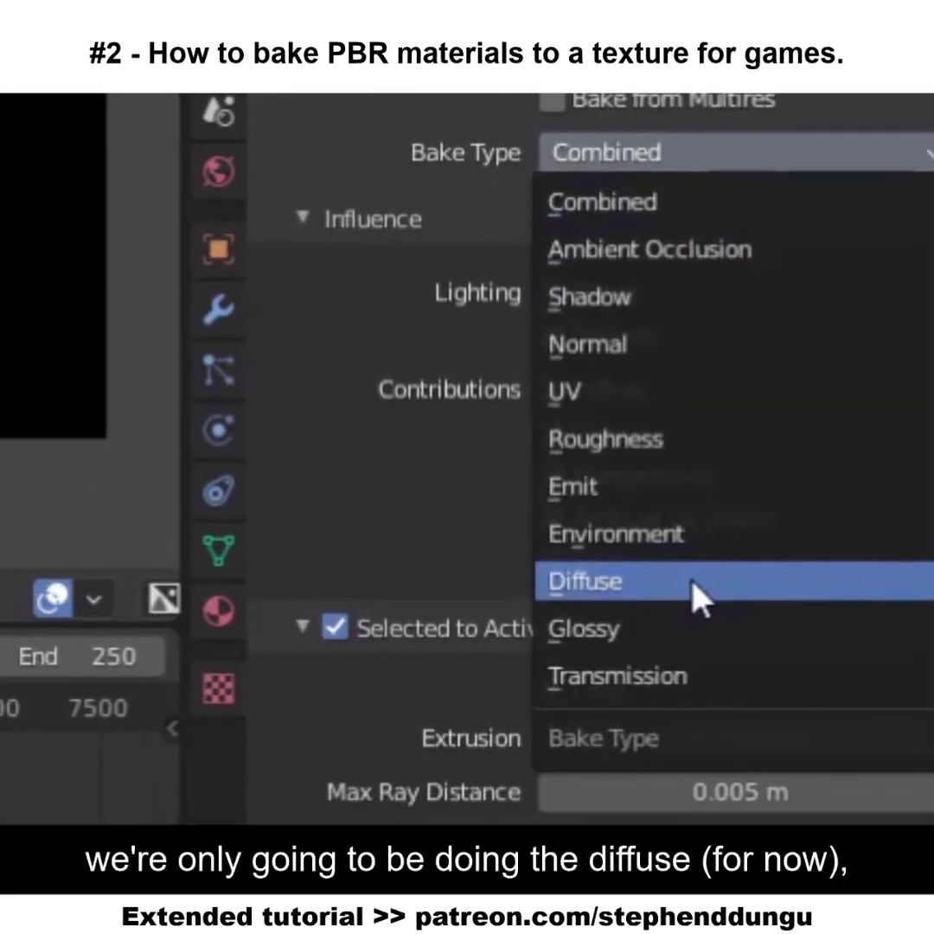
{"action": "left_click", "coordinate": [696, 597]}
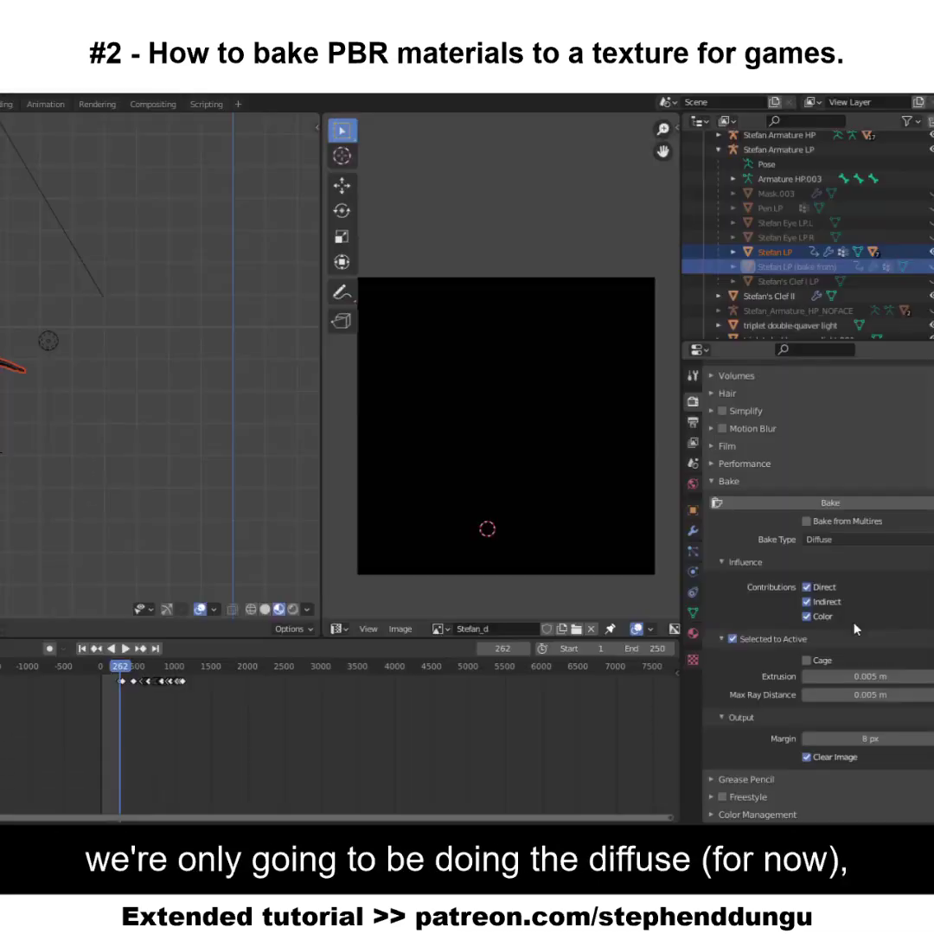
{"action": "left_click", "coordinate": [491, 575]}
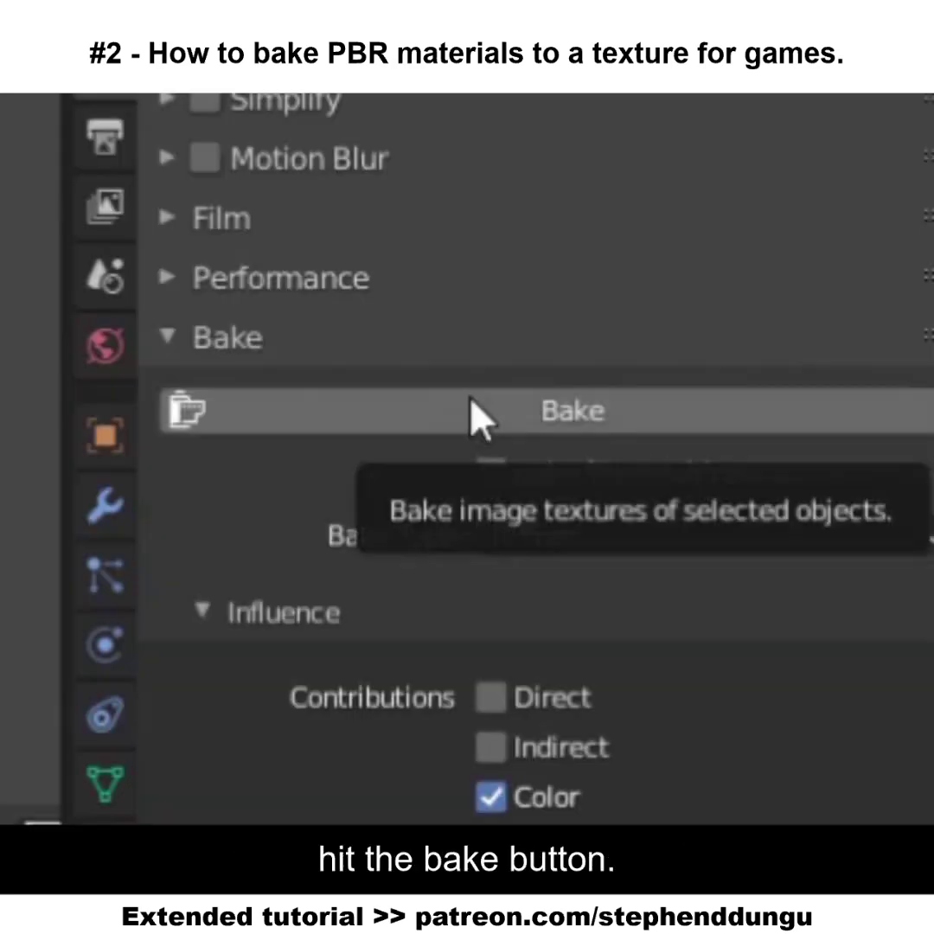
Bake the diffuse texture and connect Stefan_d's Color to the shader's Base Color
{"action": "left_click", "coordinate": [474, 420]}
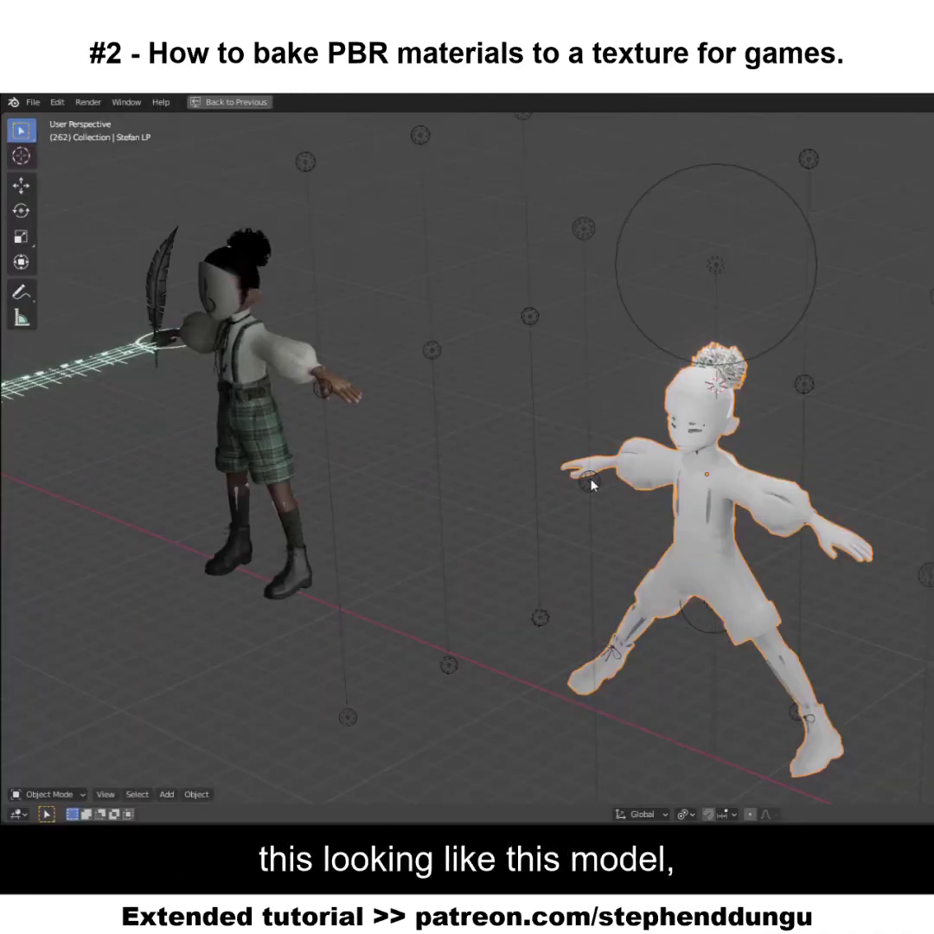
{"action": "left_click_drag", "start_coordinate": [387, 179], "coordinate": [508, 331]}
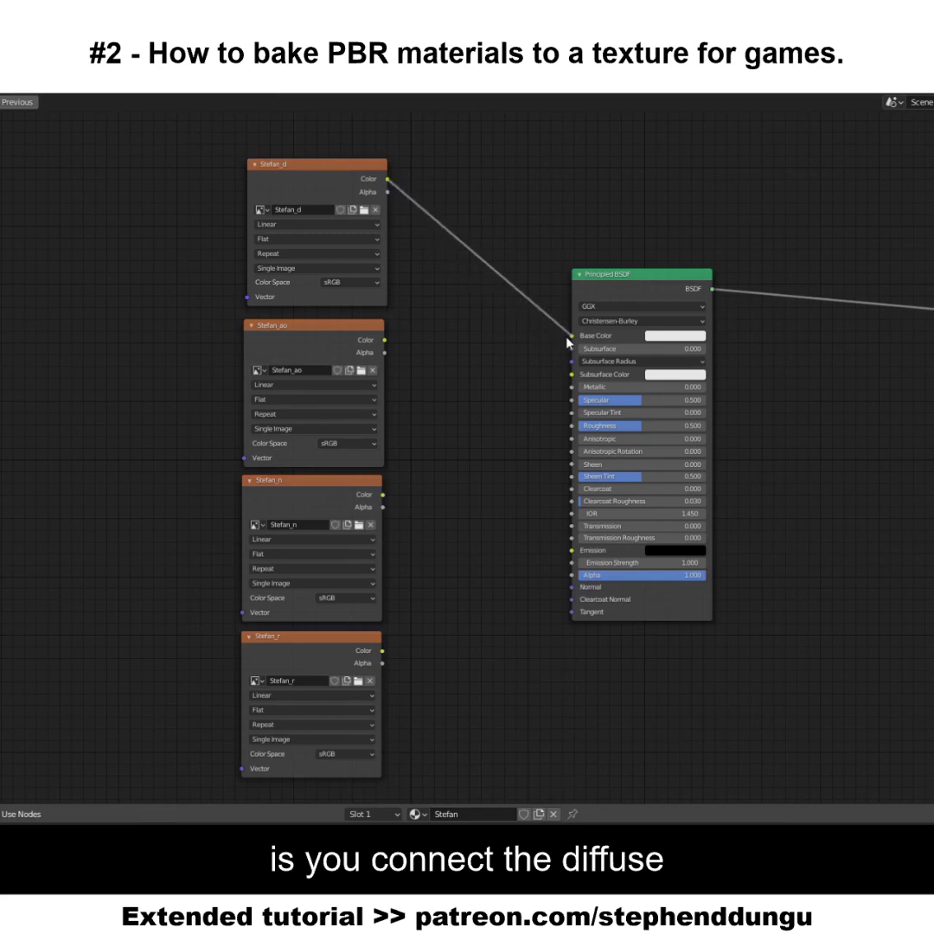
{"action": "left_click_drag", "start_coordinate": [567, 342], "coordinate": [568, 341]}
Insert a colour Mix node into the Stefan_d to Base Color link
{"action": "key", "text": "shift+a"}
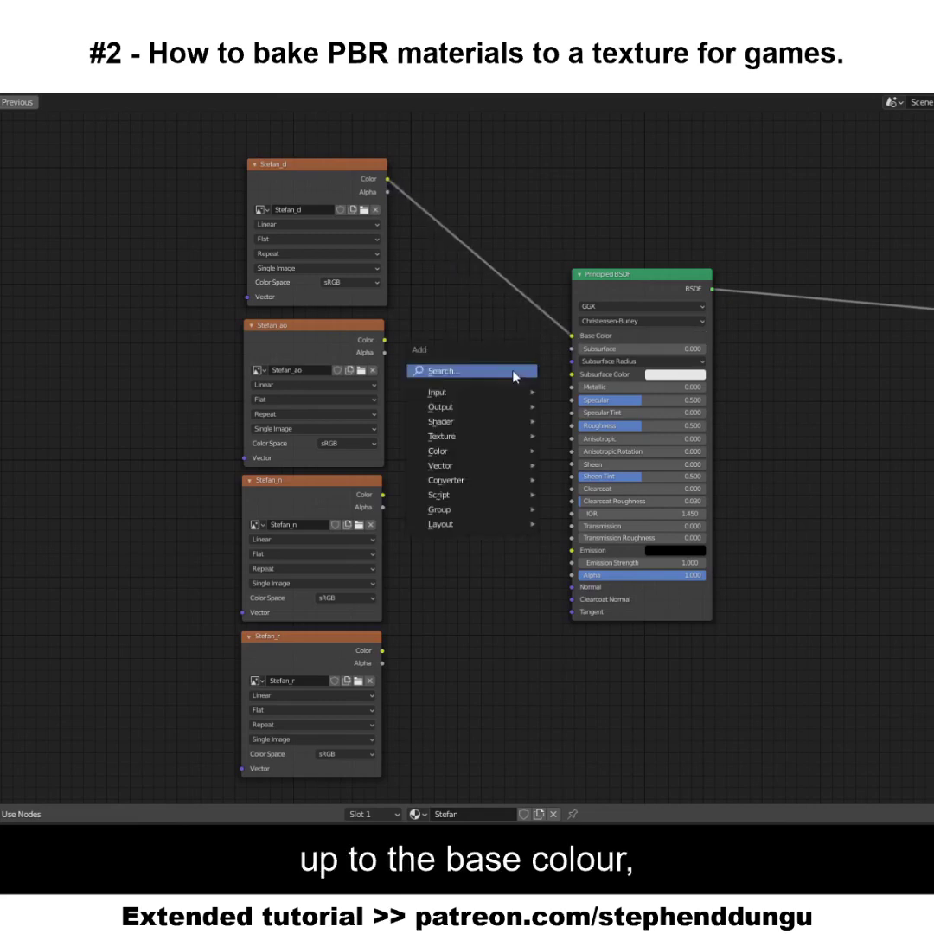
{"action": "left_click", "coordinate": [515, 375]}
{"action": "type", "text": "mix"}
{"action": "key", "text": "Return"}
{"action": "left_click", "coordinate": [519, 303]}
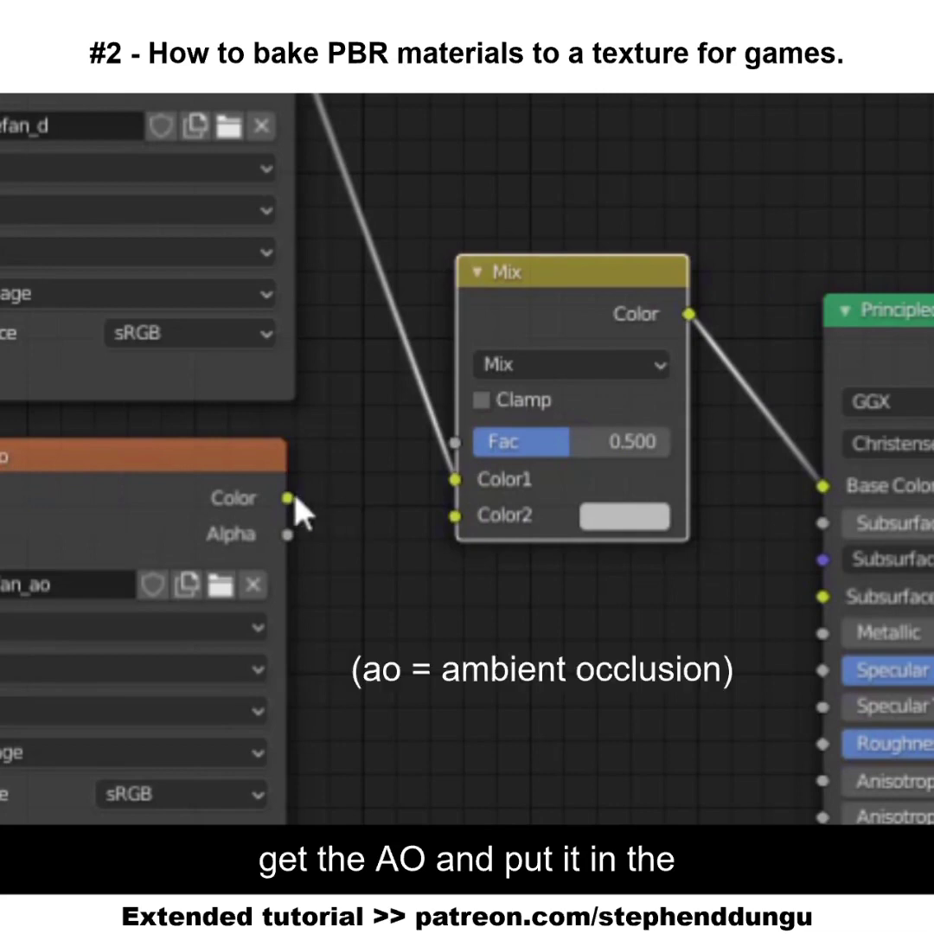
Plug Stefan_ao into the Mix node's Color2 and set its blend mode to Multiply
{"action": "left_click_drag", "start_coordinate": [289, 499], "coordinate": [363, 518]}
{"action": "left_click_drag", "start_coordinate": [458, 549], "coordinate": [453, 548]}
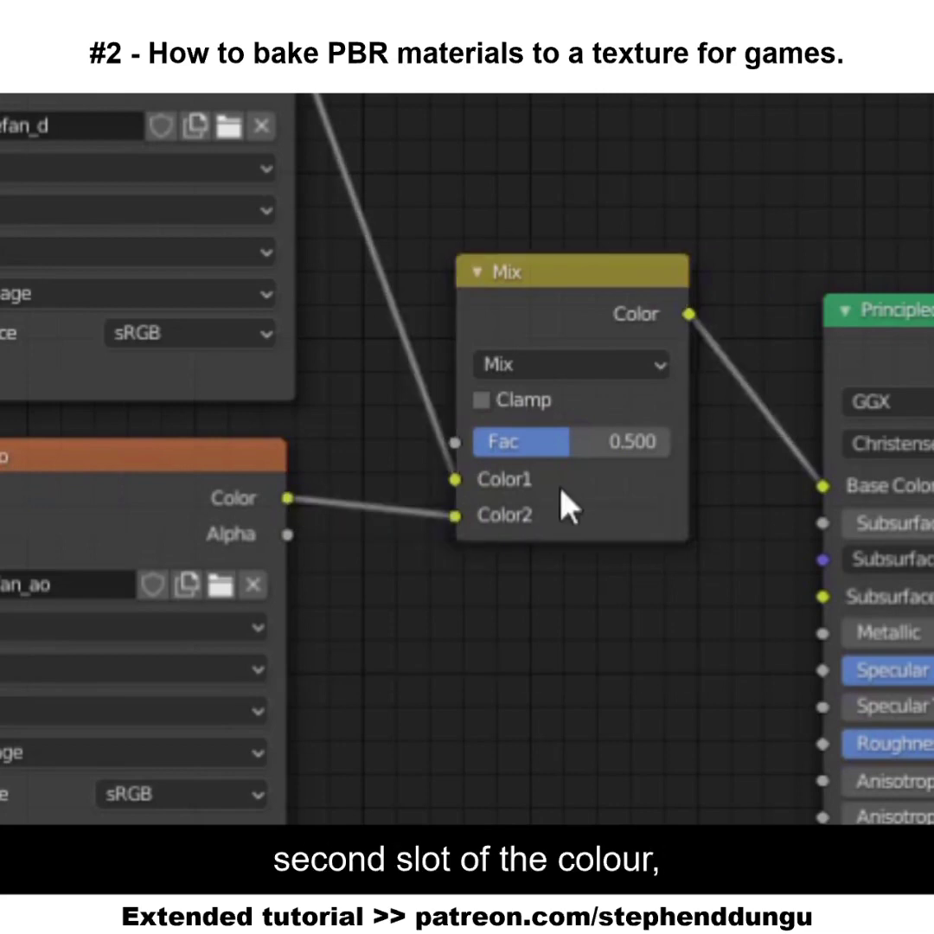
{"action": "left_click_drag", "start_coordinate": [553, 441], "coordinate": [579, 406]}
{"action": "left_click", "coordinate": [542, 370]}
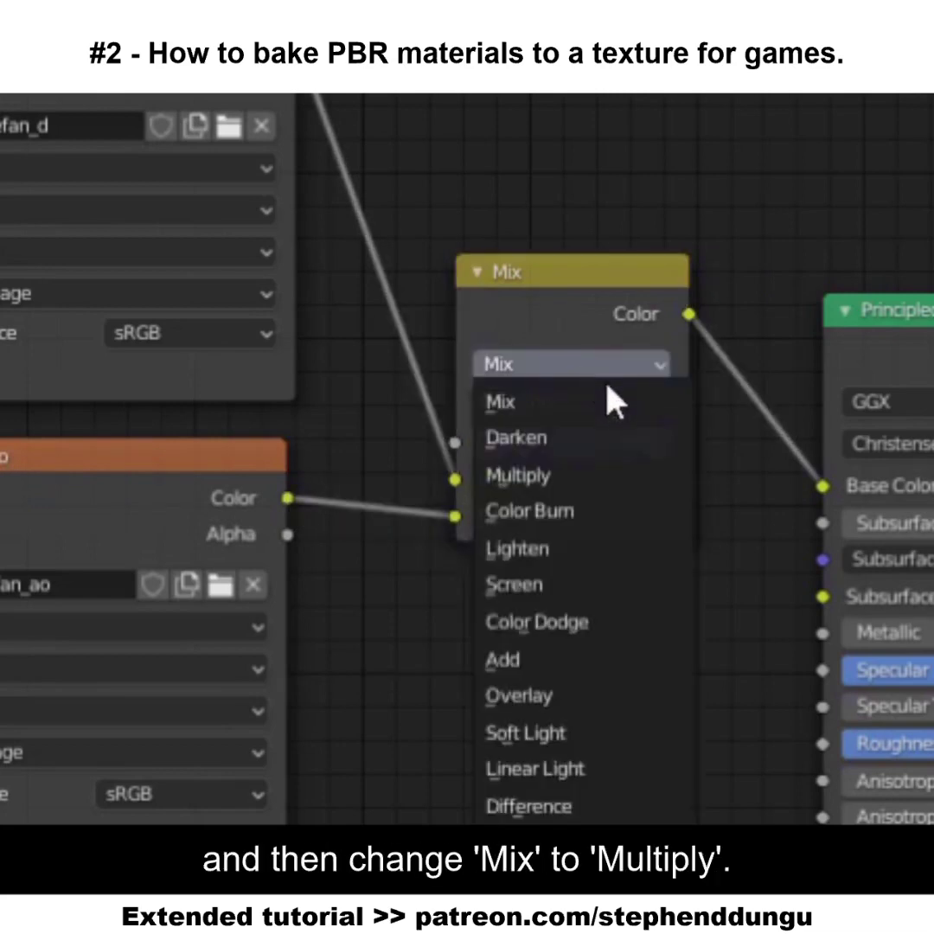
{"action": "left_click", "coordinate": [567, 476]}
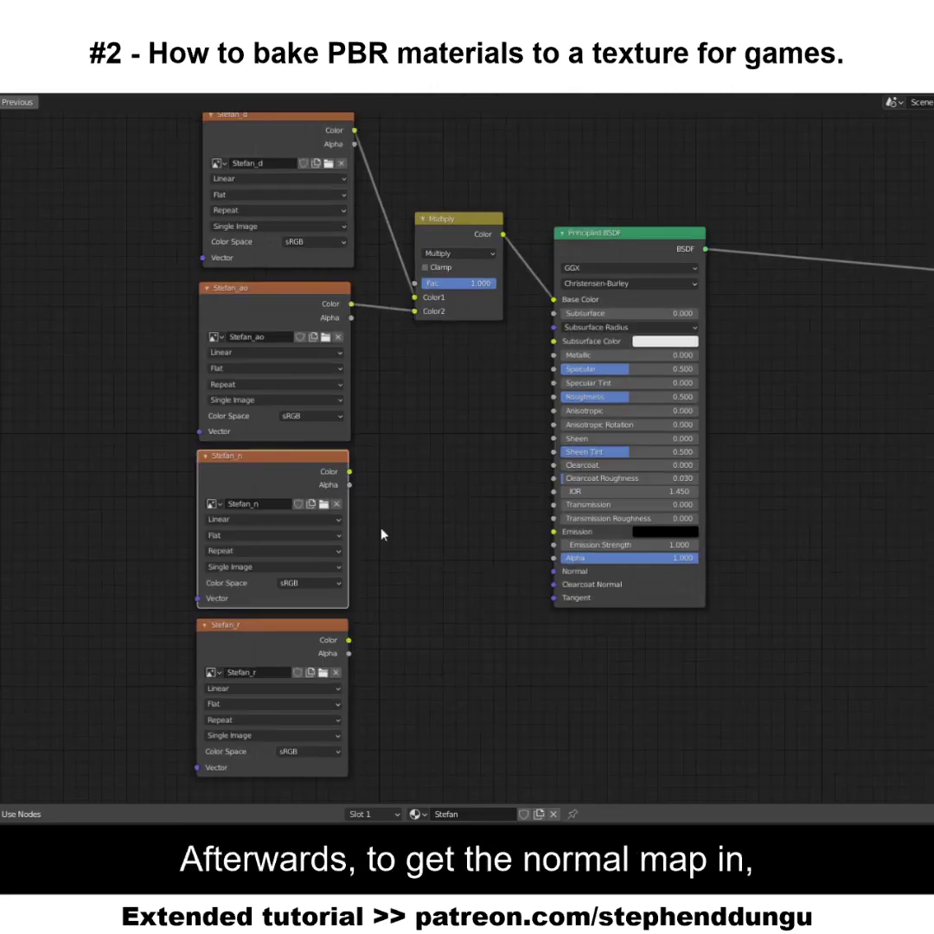
{"action": "key", "text": "shift+a"}
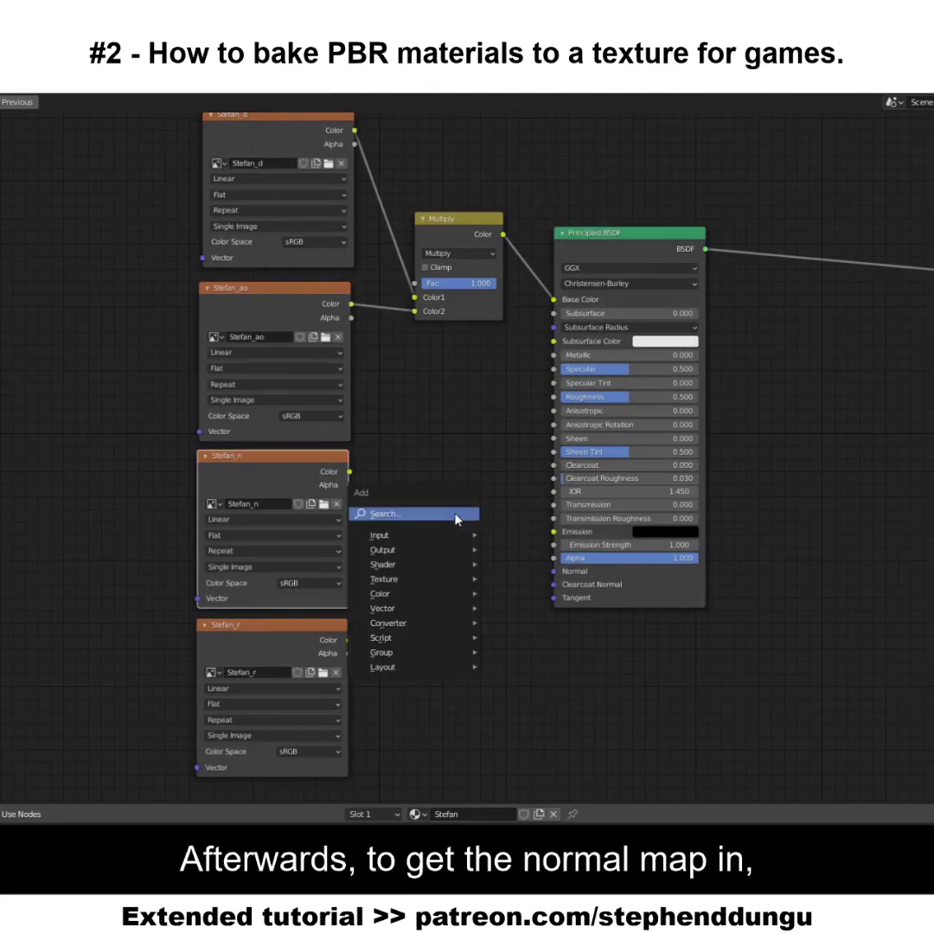
Route Stefan_n through a Bump node into the shader's Normal, and connect Stefan_r to Roughness
{"action": "left_click", "coordinate": [456, 519]}
{"action": "type", "text": "bum"}
{"action": "key", "text": "Return"}
{"action": "left_click", "coordinate": [447, 512]}
{"action": "left_click_drag", "start_coordinate": [349, 471], "coordinate": [403, 579]}
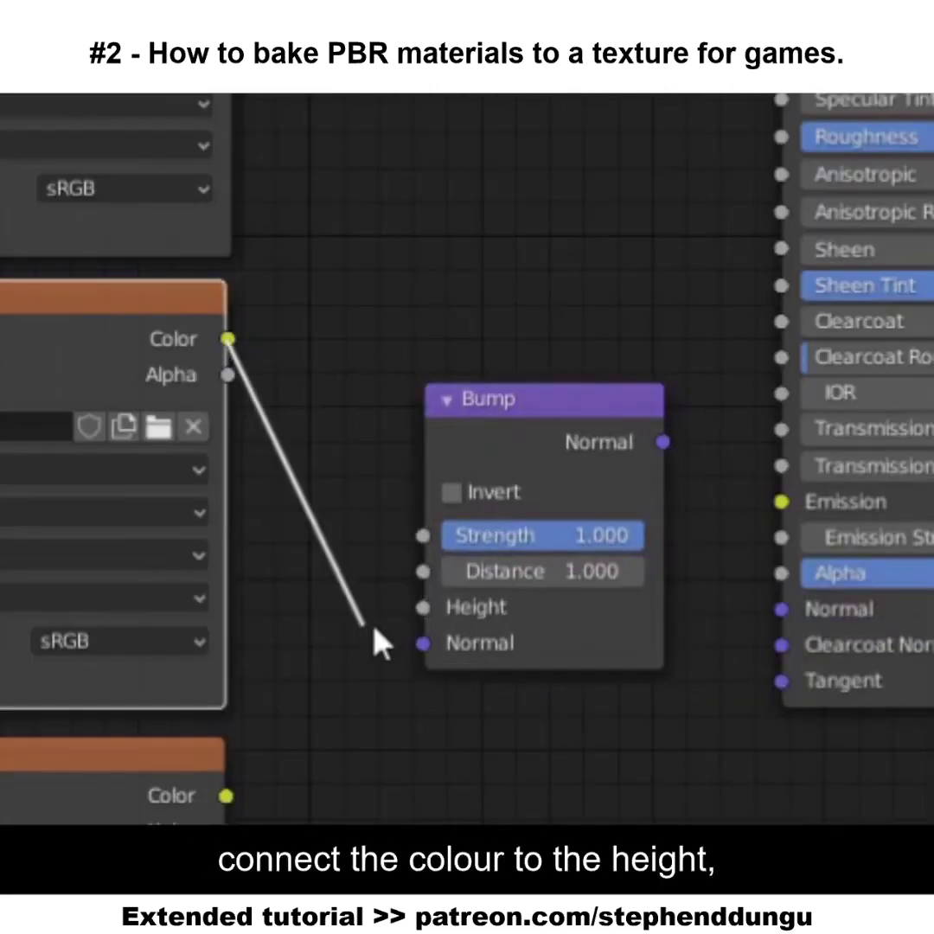
{"action": "left_click_drag", "start_coordinate": [381, 644], "coordinate": [423, 607]}
{"action": "left_click_drag", "start_coordinate": [662, 442], "coordinate": [772, 615]}
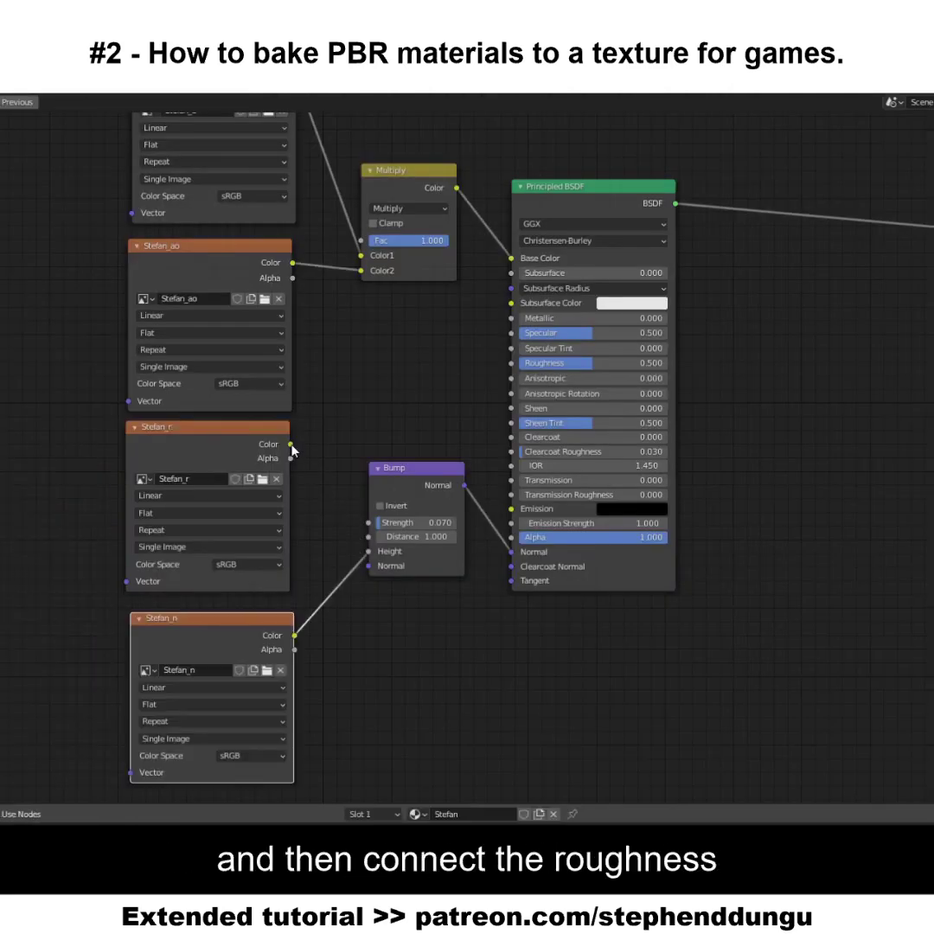
{"action": "left_click_drag", "start_coordinate": [443, 356], "coordinate": [511, 363]}
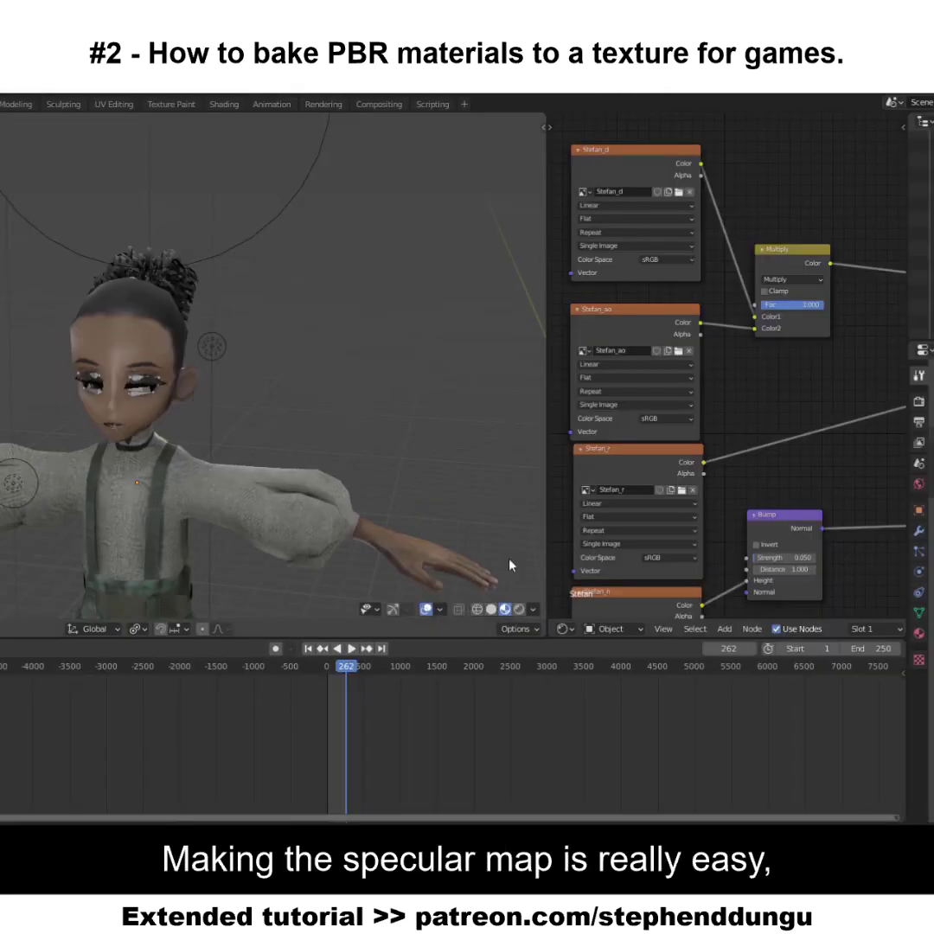
{"action": "left_click", "coordinate": [562, 629]}
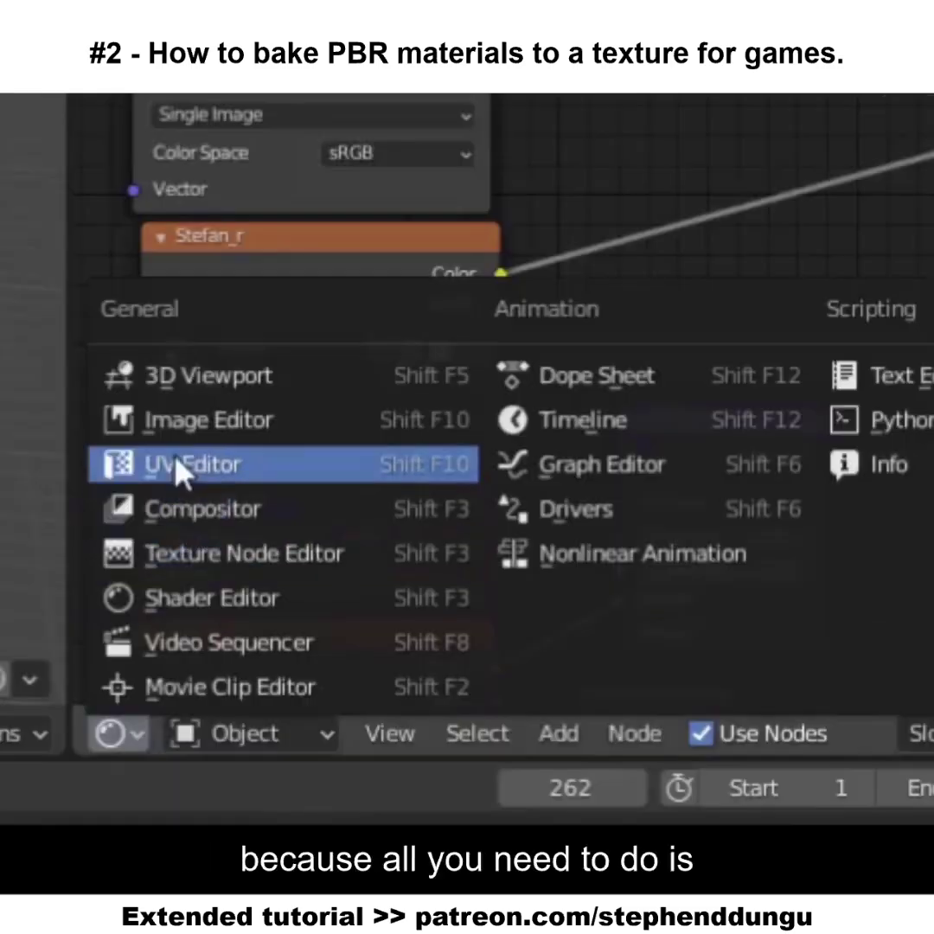
Switch the node editor to an Image Editor in Paint mode, with the character in edit mode
{"action": "left_click", "coordinate": [216, 421]}
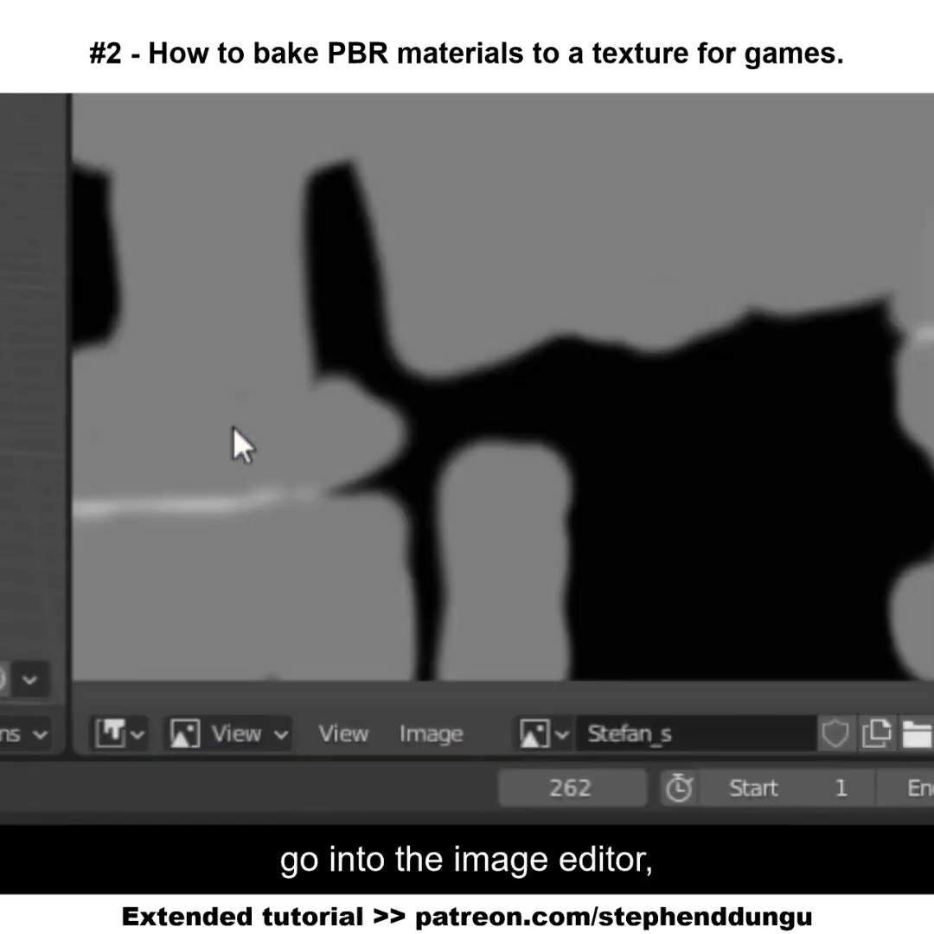
{"action": "left_click", "coordinate": [189, 390]}
{"action": "key", "text": "Tab"}
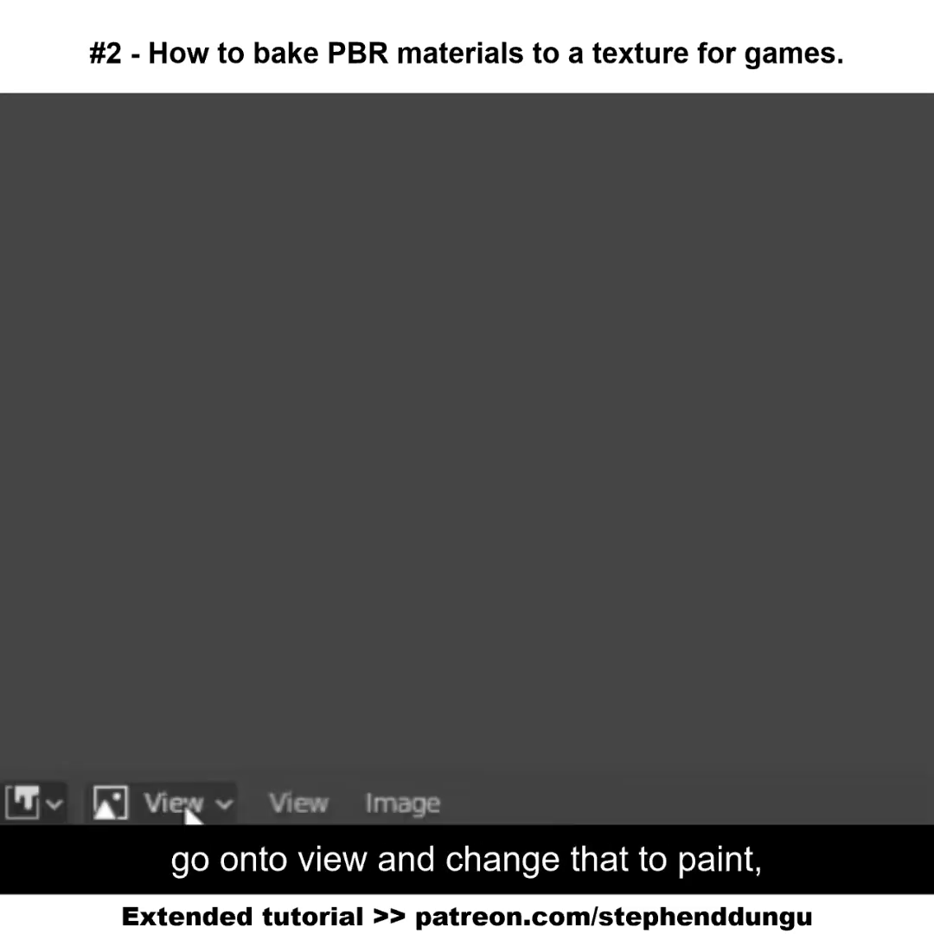
{"action": "left_click", "coordinate": [188, 816]}
{"action": "left_click", "coordinate": [177, 700]}
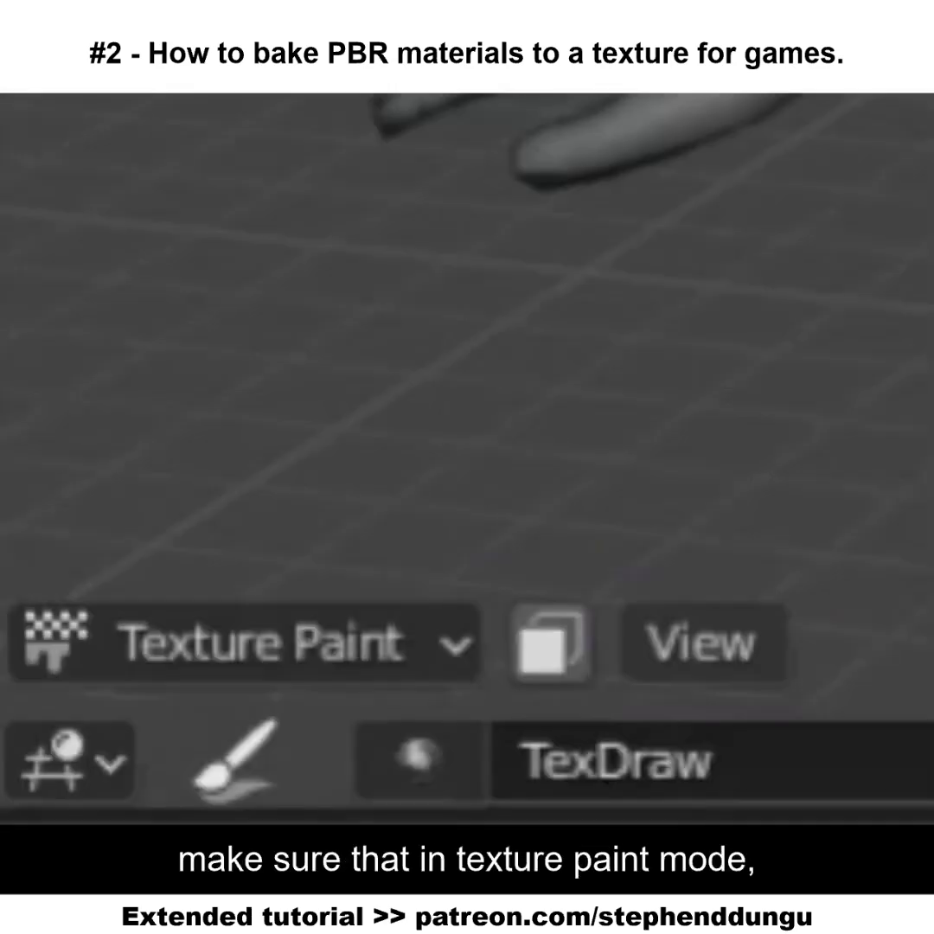
Set the brush to Lighten at 0.5 strength and paint white onto Stefan_s
{"action": "left_click", "coordinate": [265, 630]}
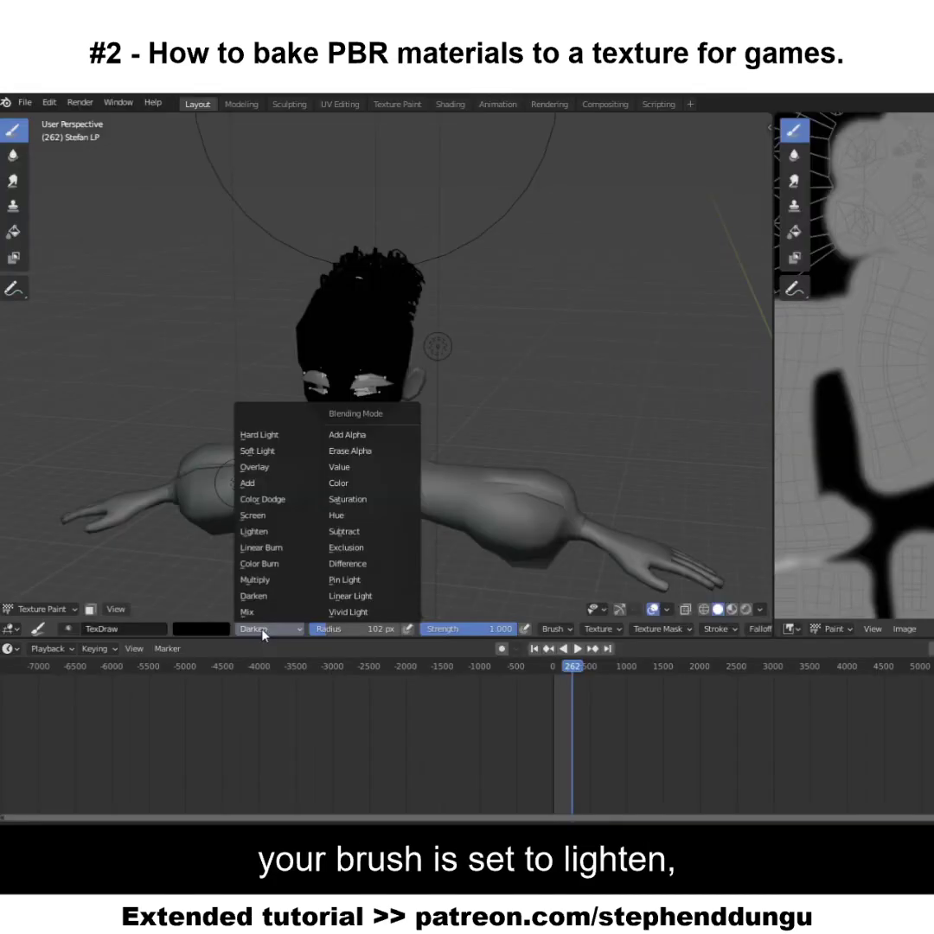
{"action": "left_click", "coordinate": [259, 513]}
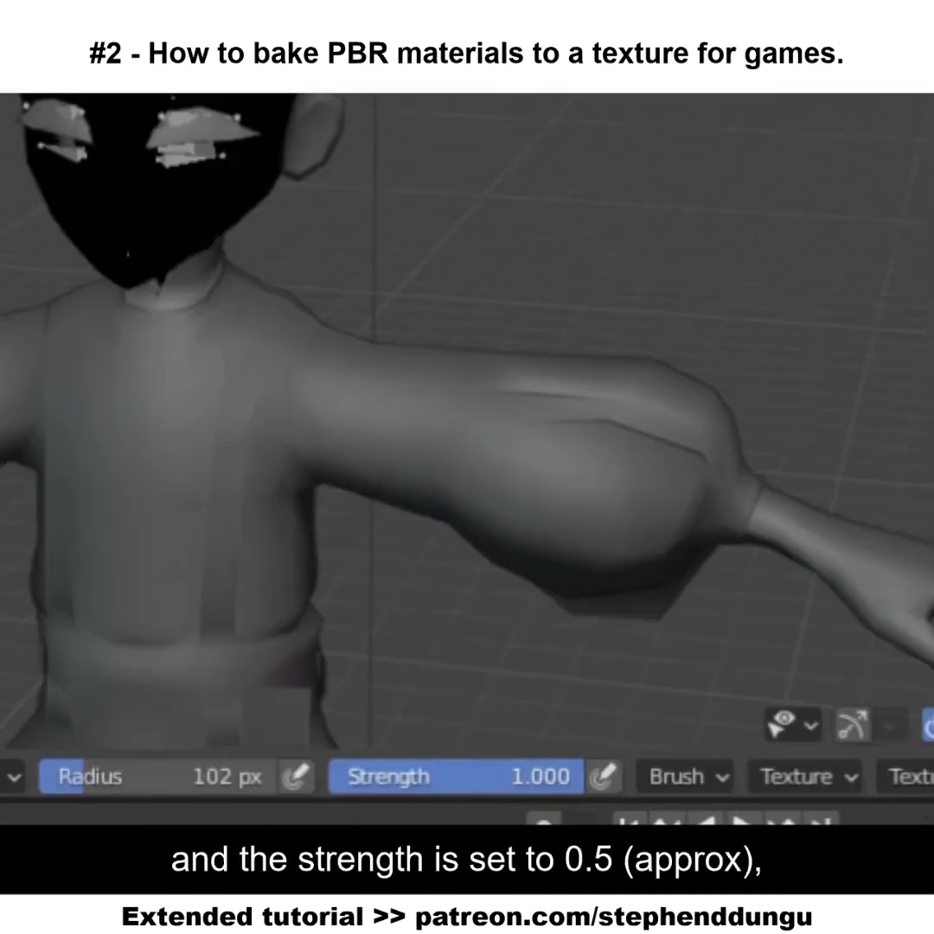
{"action": "double_click", "coordinate": [454, 775]}
{"action": "key", "text": "BackSpace"}
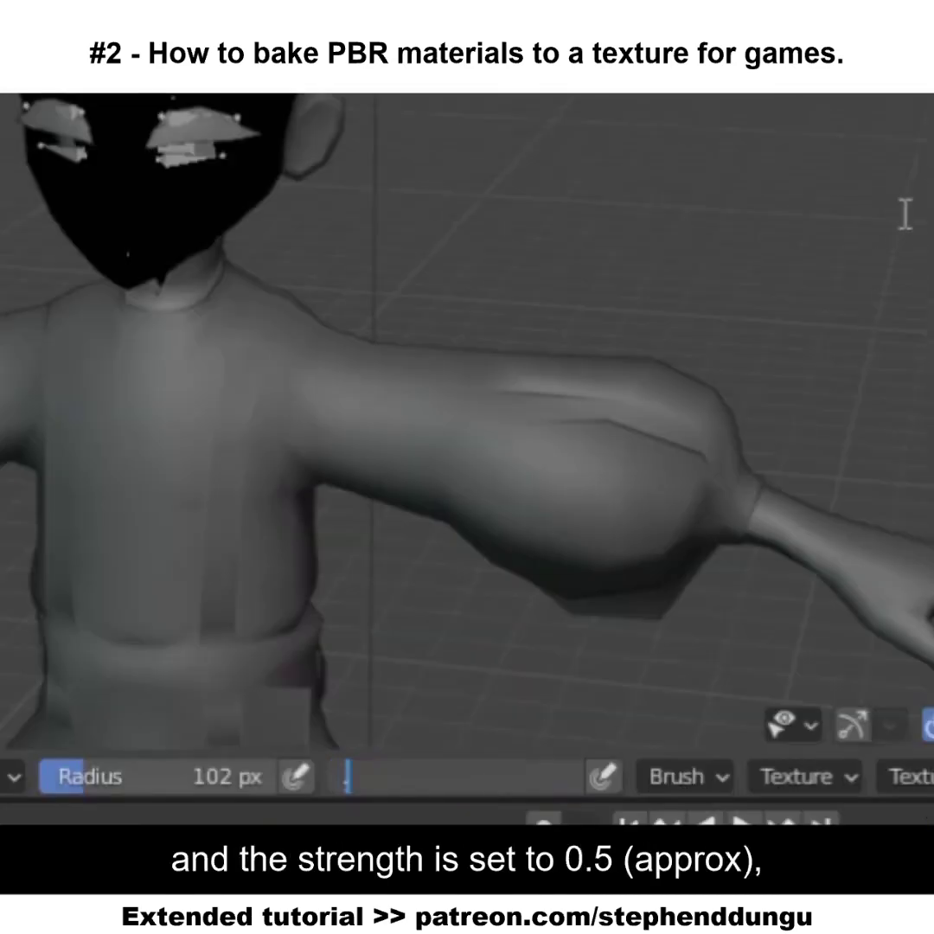
{"action": "key", "text": "Return"}
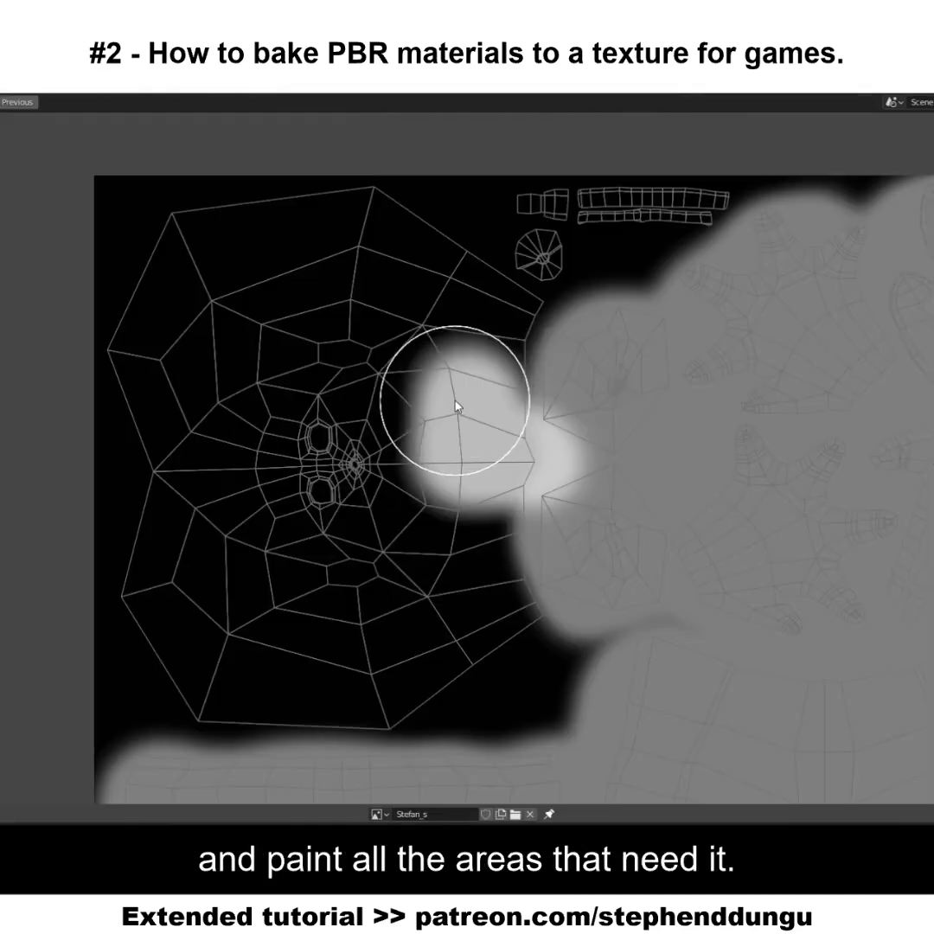
{"action": "mouse_move", "coordinate": [454, 404]}
{"action": "left_mouse_down"}
{"action": "mouse_move", "coordinate": [476, 373]}
{"action": "mouse_move", "coordinate": [418, 405]}
{"action": "mouse_move", "coordinate": [399, 443]}
{"action": "mouse_move", "coordinate": [379, 425]}
{"action": "mouse_move", "coordinate": [365, 448]}
{"action": "left_mouse_up"}
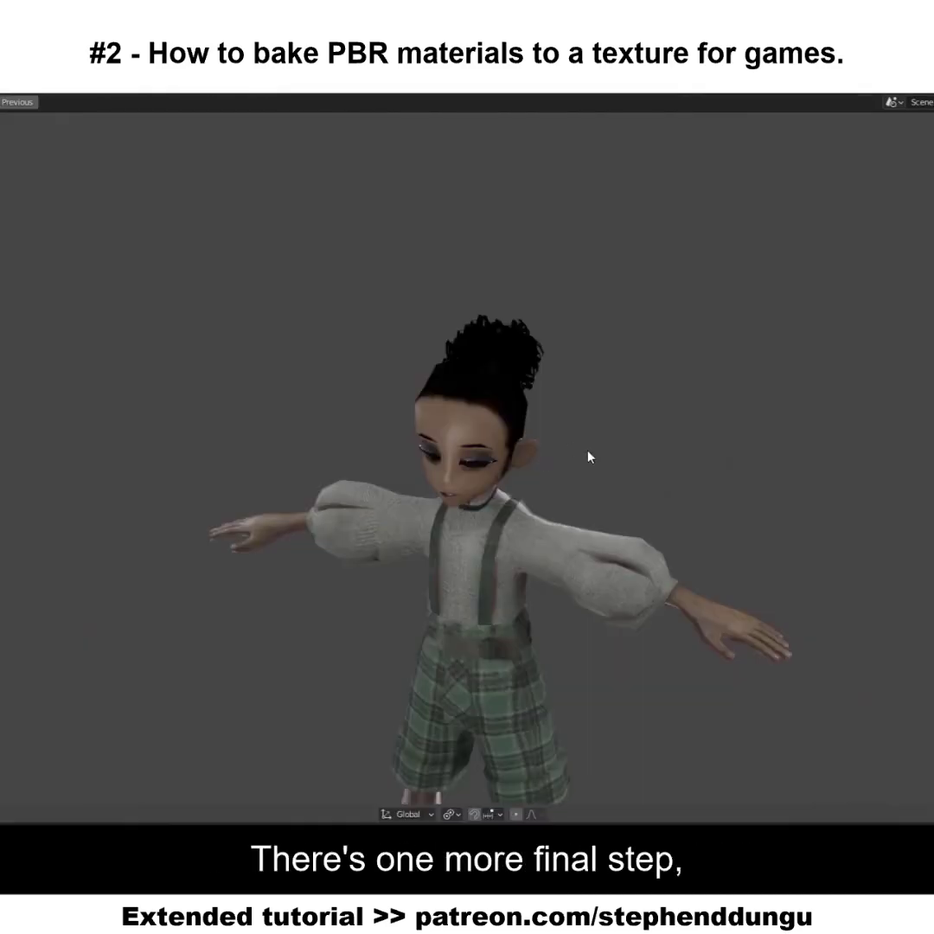
Drop a Mix Shader onto the eyelash material's BSDF-to-Output link
{"action": "scroll", "coordinate": [588, 454], "scroll_direction": "up", "scroll_amount": 3}
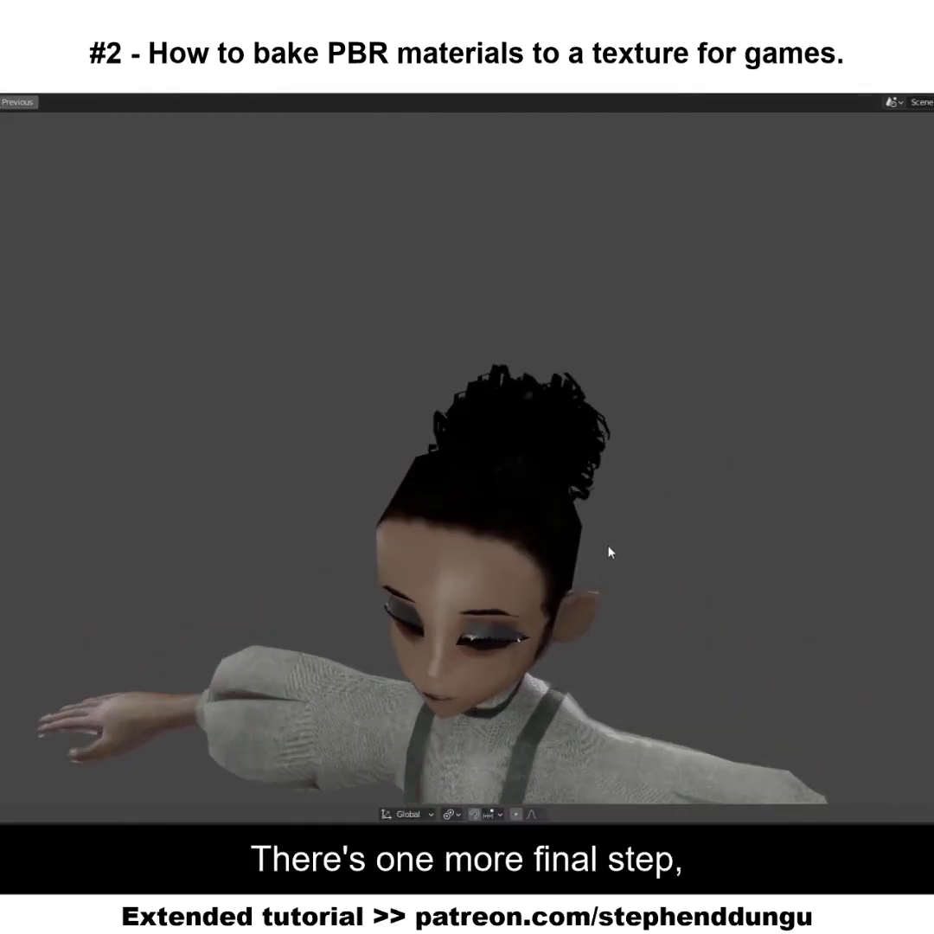
{"action": "mouse_move", "coordinate": [609, 548]}
{"action": "middle_mouse_down"}
{"action": "mouse_move", "coordinate": [400, 519]}
{"action": "mouse_move", "coordinate": [539, 513]}
{"action": "middle_mouse_up"}
{"action": "scroll", "coordinate": [621, 492], "scroll_direction": "down", "scroll_amount": 3}
{"action": "scroll", "coordinate": [457, 452], "scroll_direction": "up", "scroll_amount": 5}
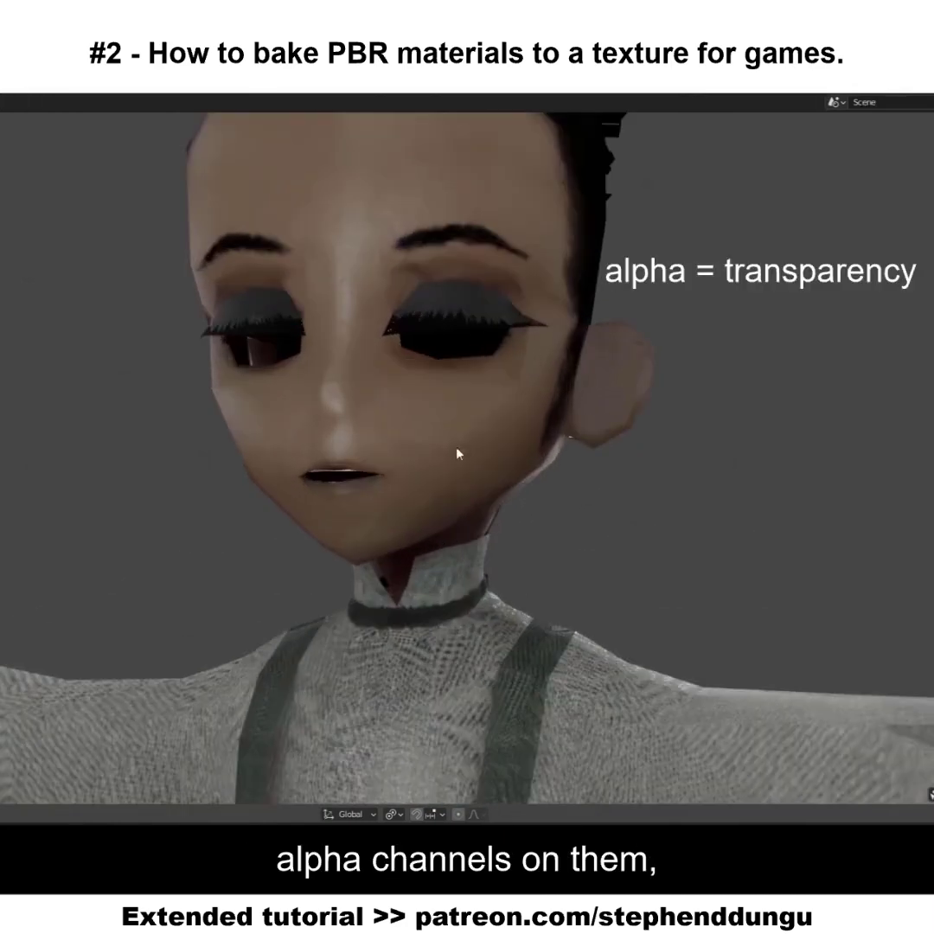
{"action": "middle_click_drag", "start_coordinate": [457, 453], "coordinate": [417, 533]}
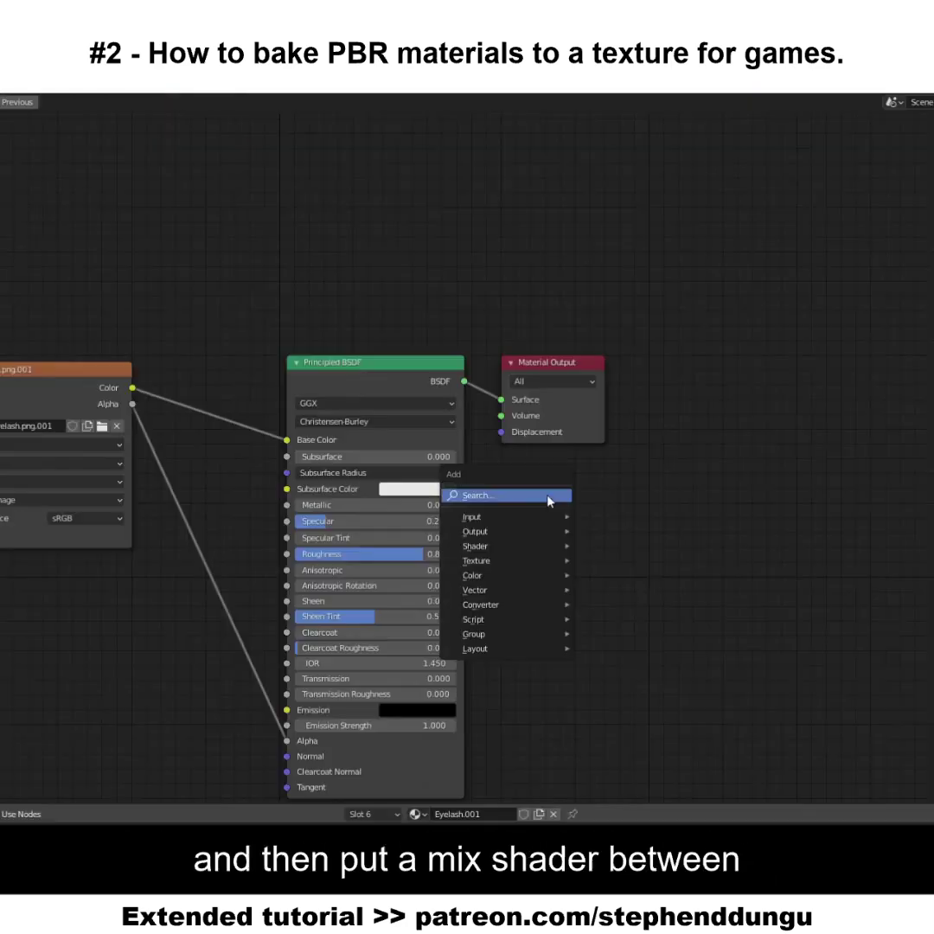
{"action": "type", "text": "mi"}
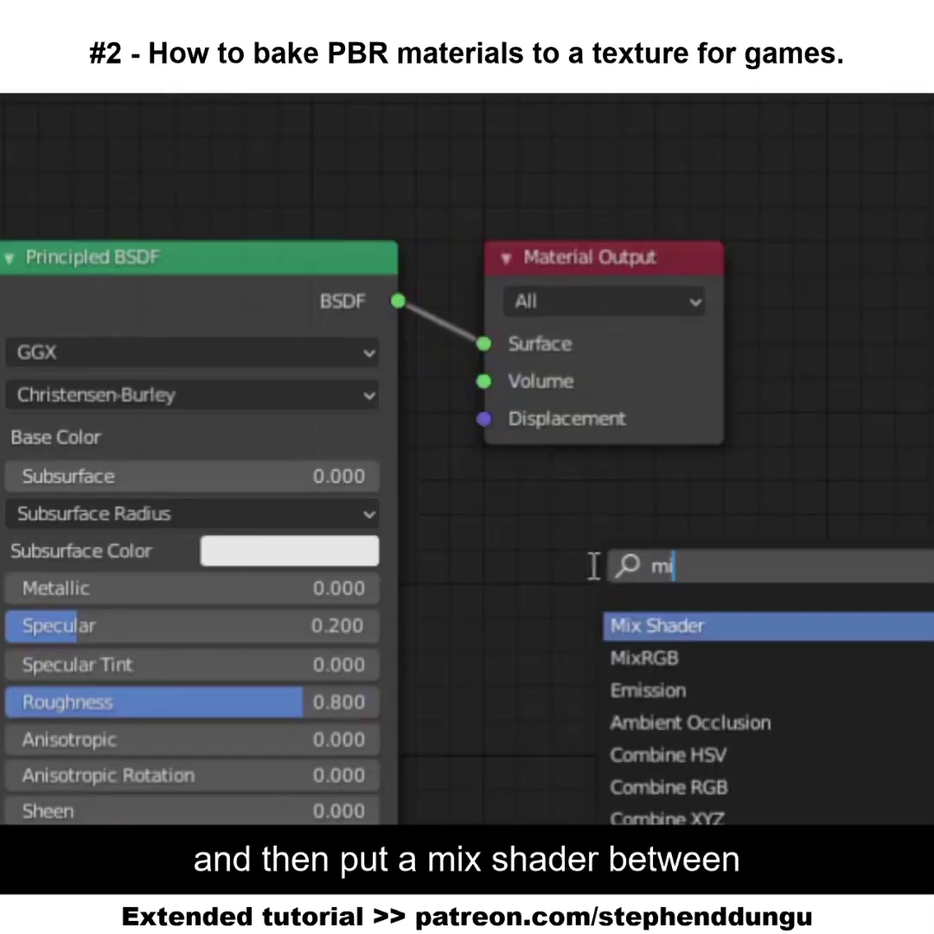
{"action": "left_click", "coordinate": [658, 617]}
{"action": "left_click", "coordinate": [598, 298]}
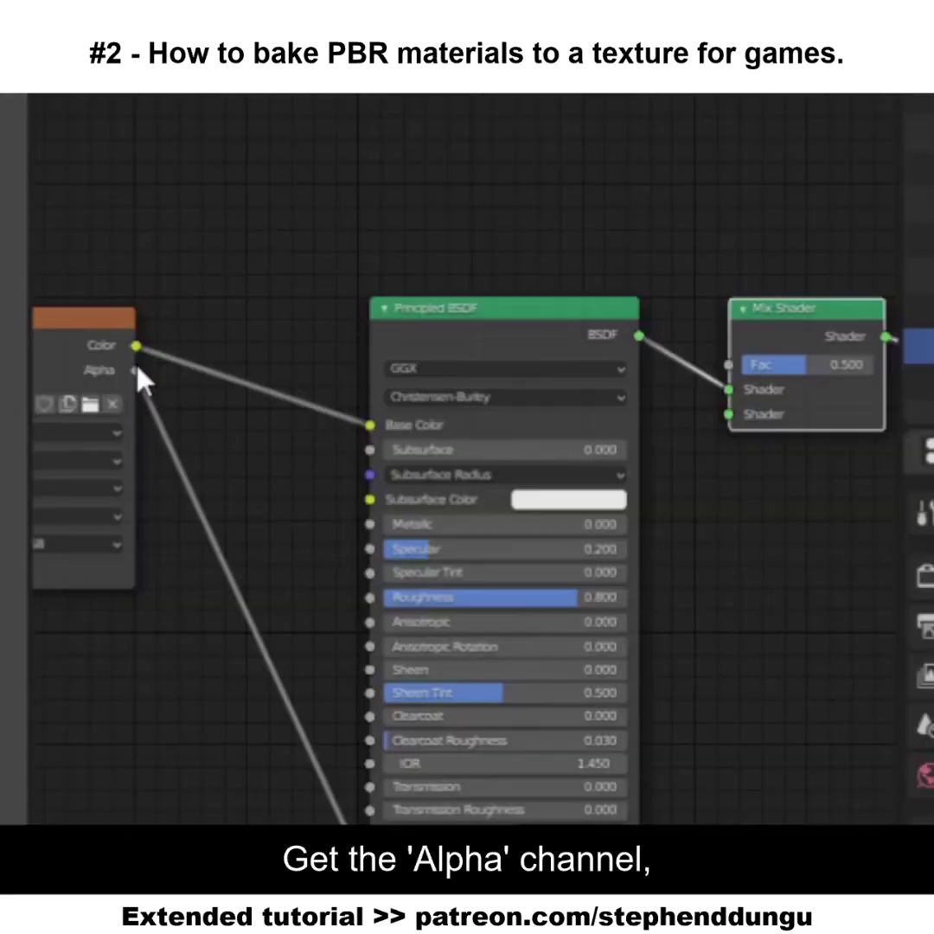
Connect the eyelash texture's Alpha to the Mix Shader and place an Emission shader beside it
{"action": "left_click_drag", "start_coordinate": [136, 372], "coordinate": [729, 415]}
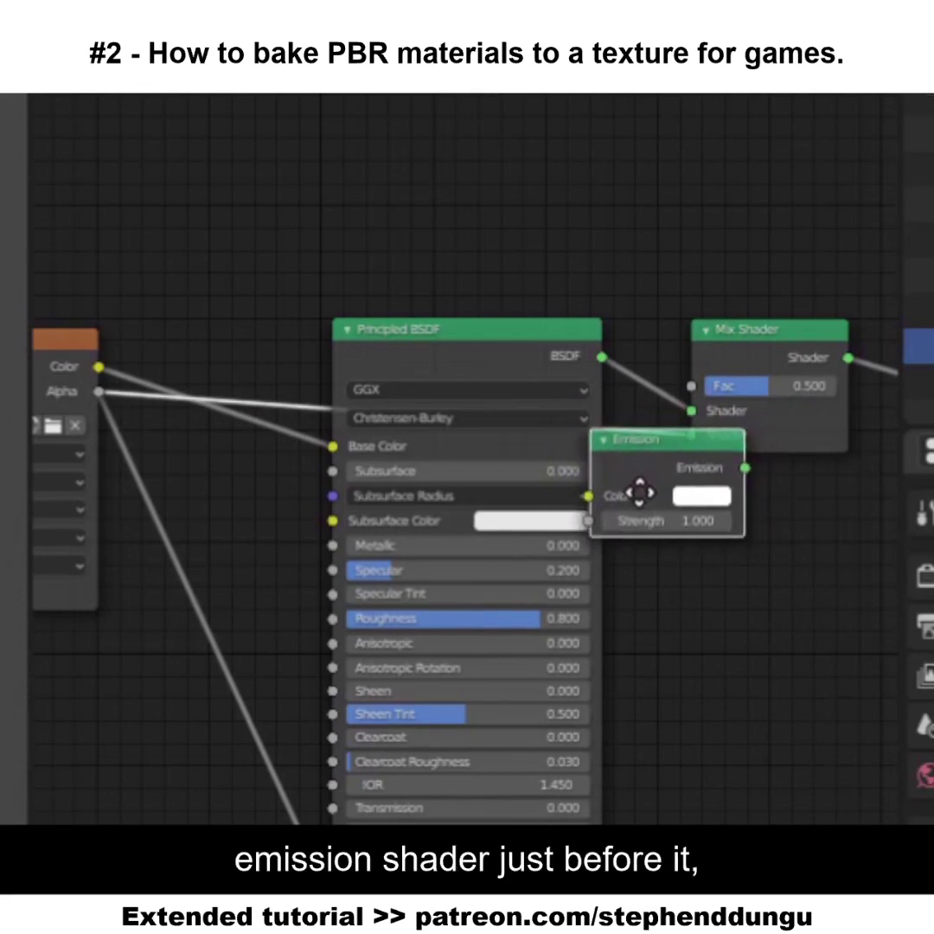
{"action": "left_click", "coordinate": [649, 503]}
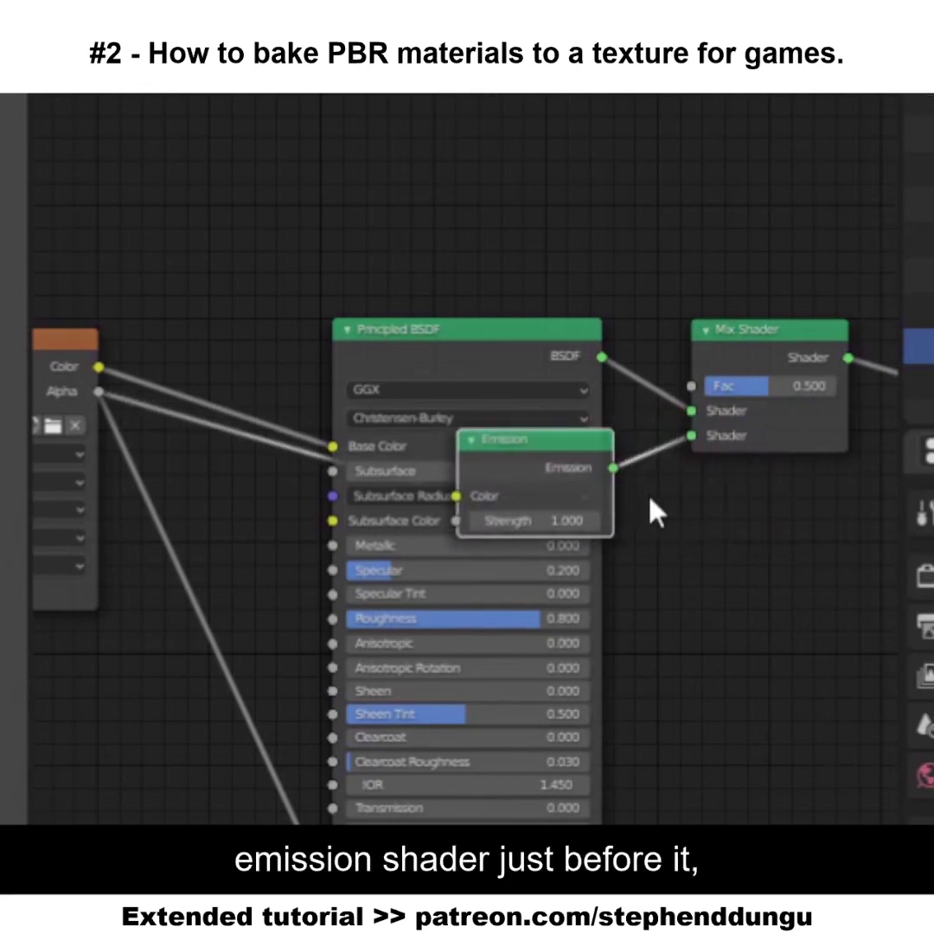
{"action": "key", "text": "g"}
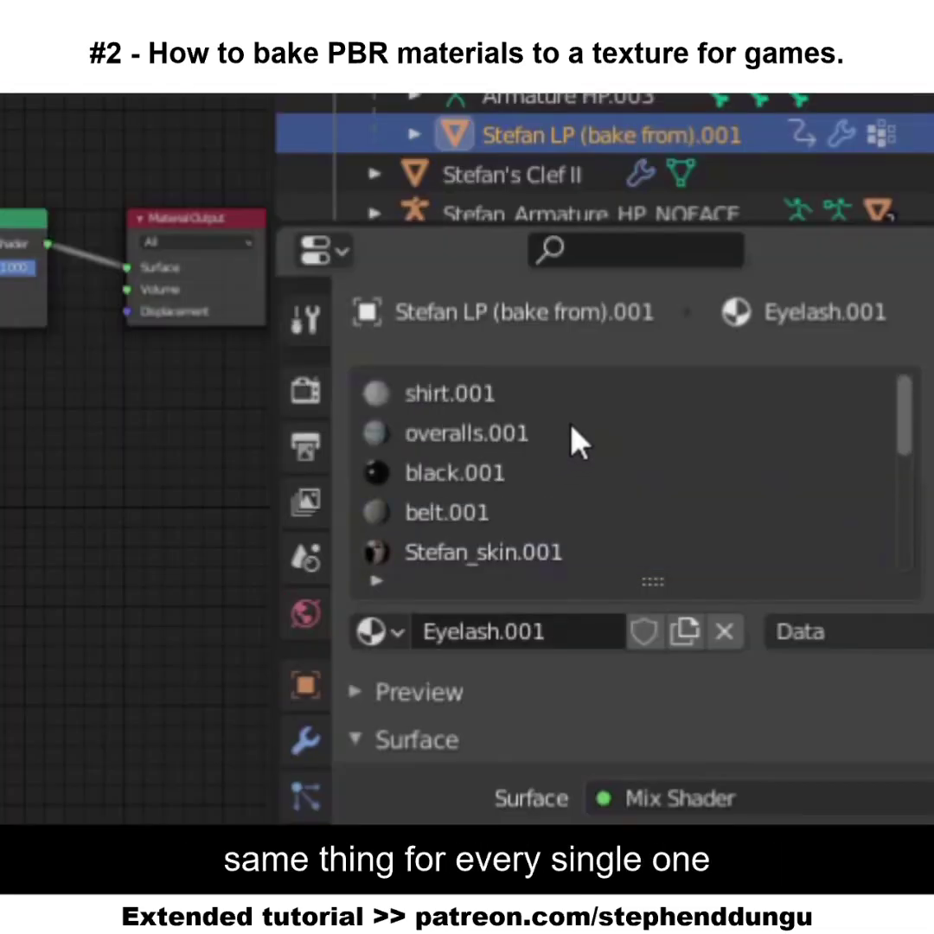
{"action": "scroll", "coordinate": [573, 438], "scroll_direction": "down", "scroll_amount": 3}
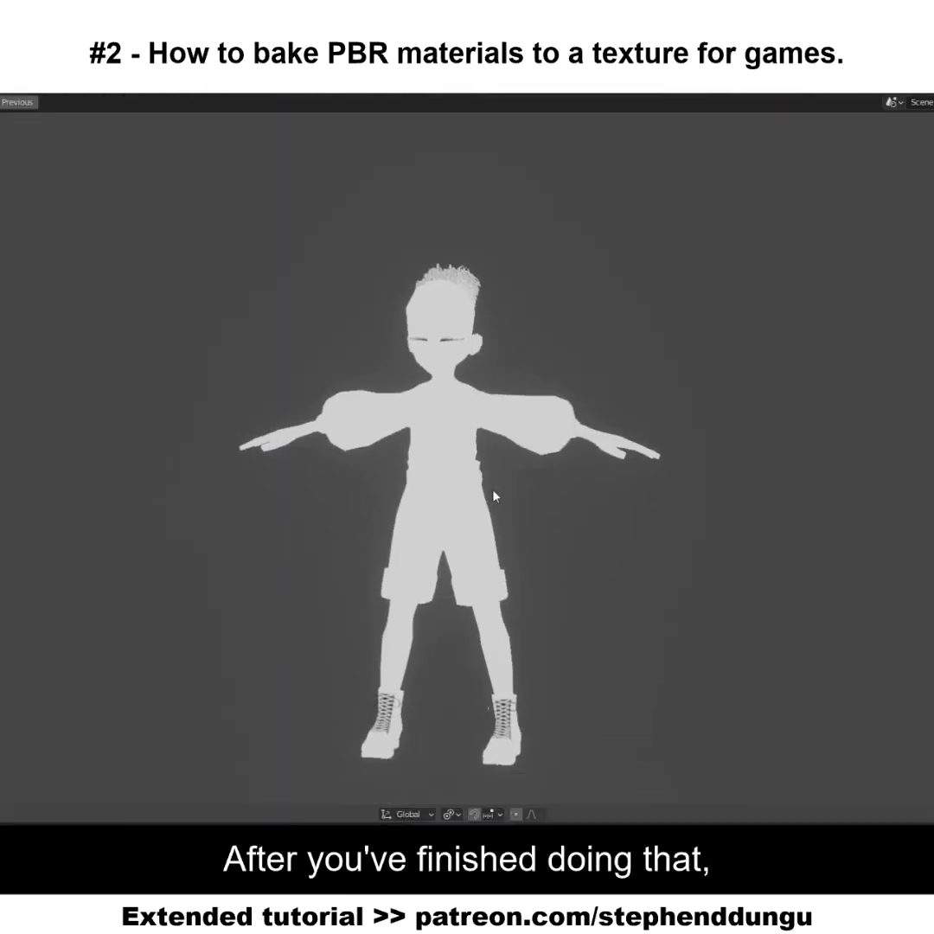
Add a new Stefan_a image texture and link its Color to the shader's Alpha
{"action": "scroll", "coordinate": [496, 496], "scroll_direction": "up", "scroll_amount": 10}
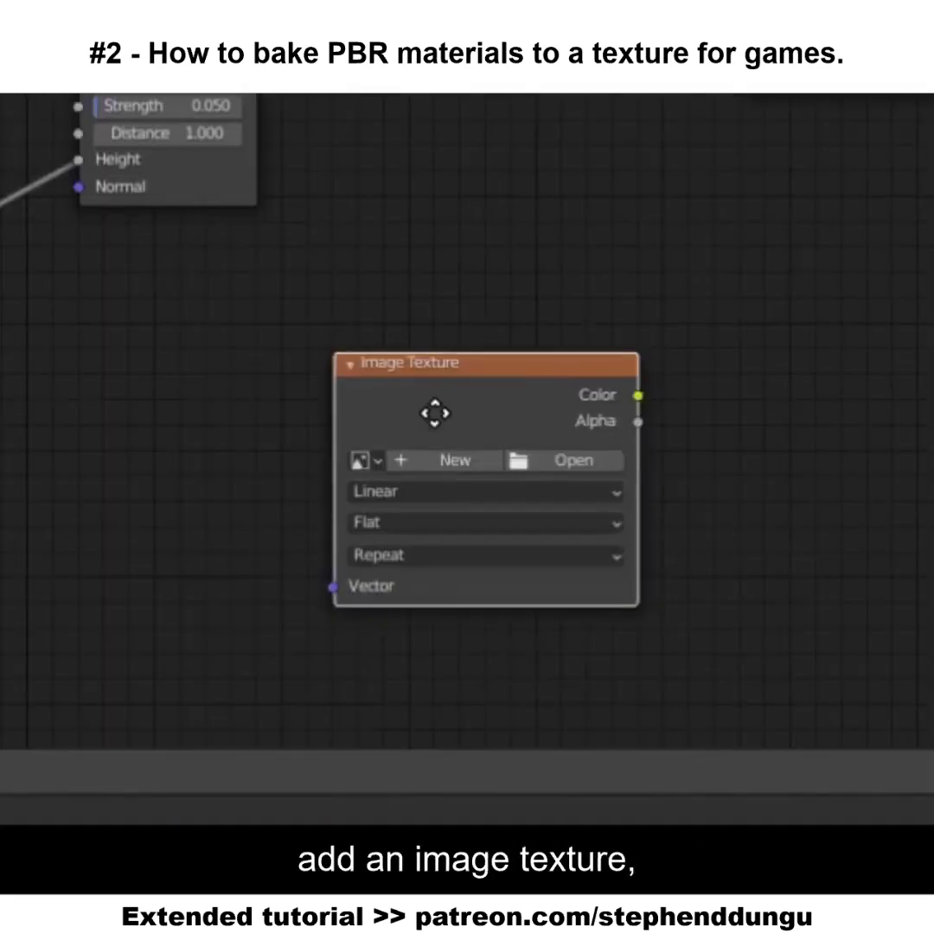
{"action": "left_click", "coordinate": [208, 435]}
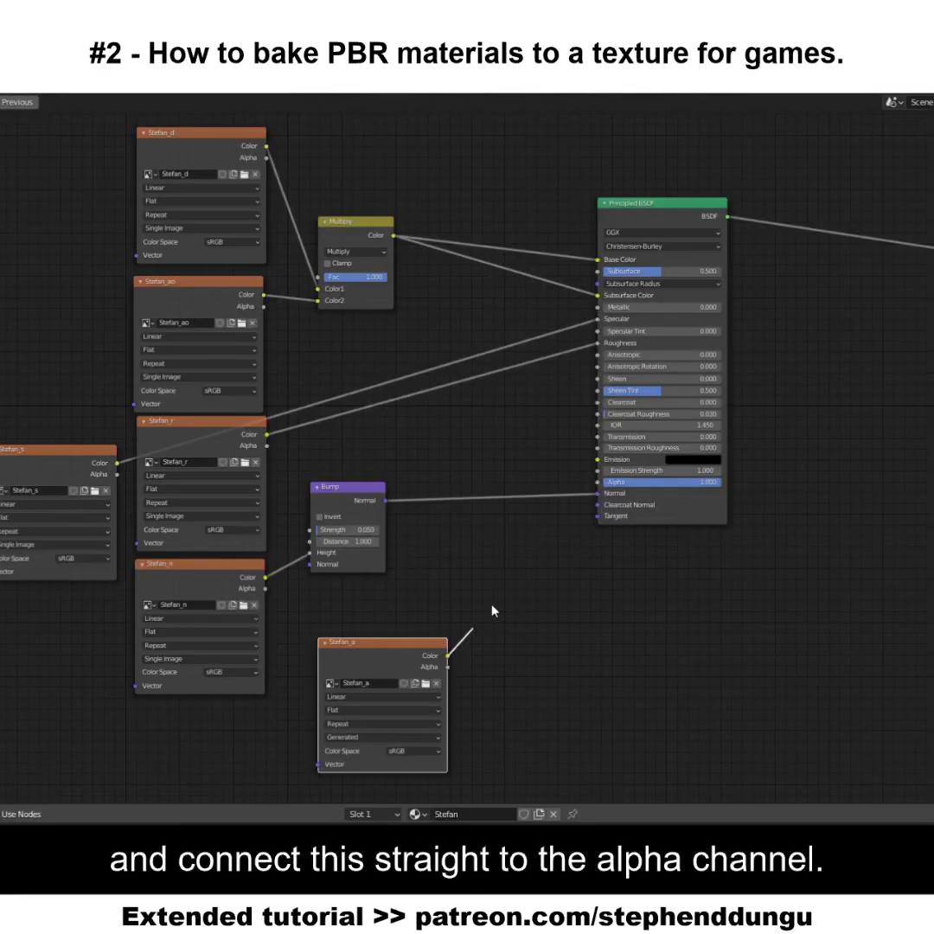
{"action": "left_click_drag", "start_coordinate": [259, 690], "coordinate": [600, 296]}
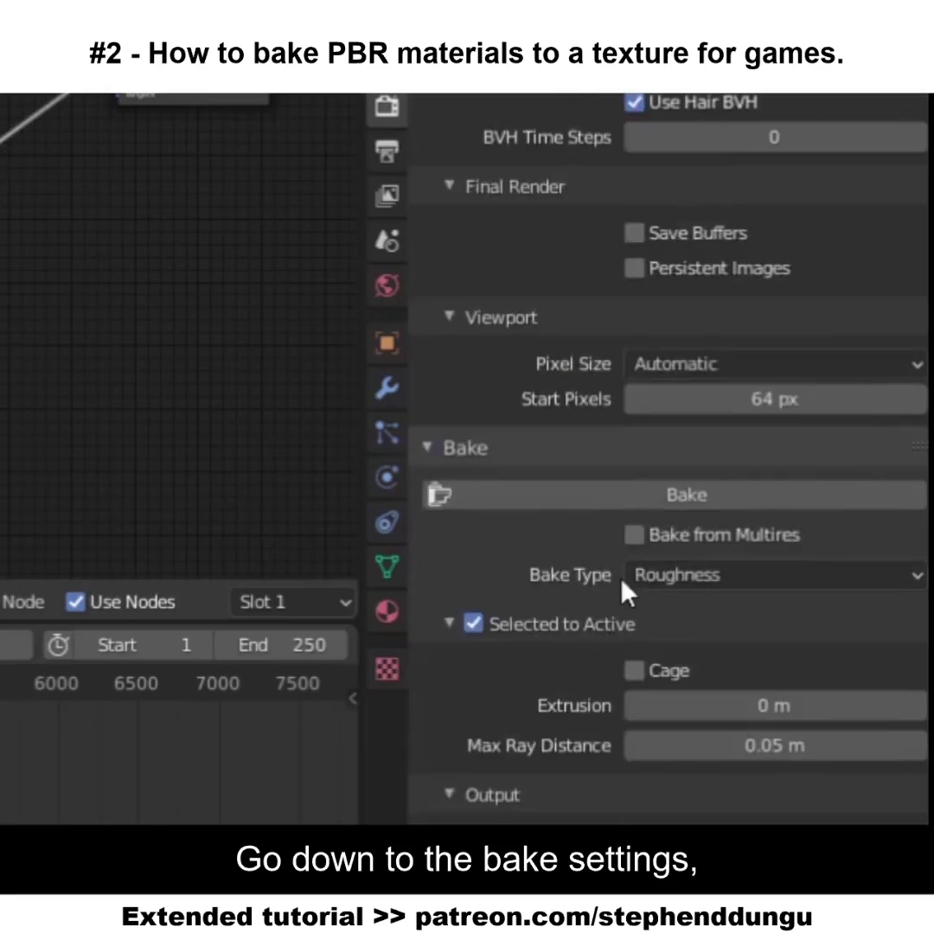
Set the bake type to Emit and select the duplicate to bake from
{"action": "left_click", "coordinate": [621, 577]}
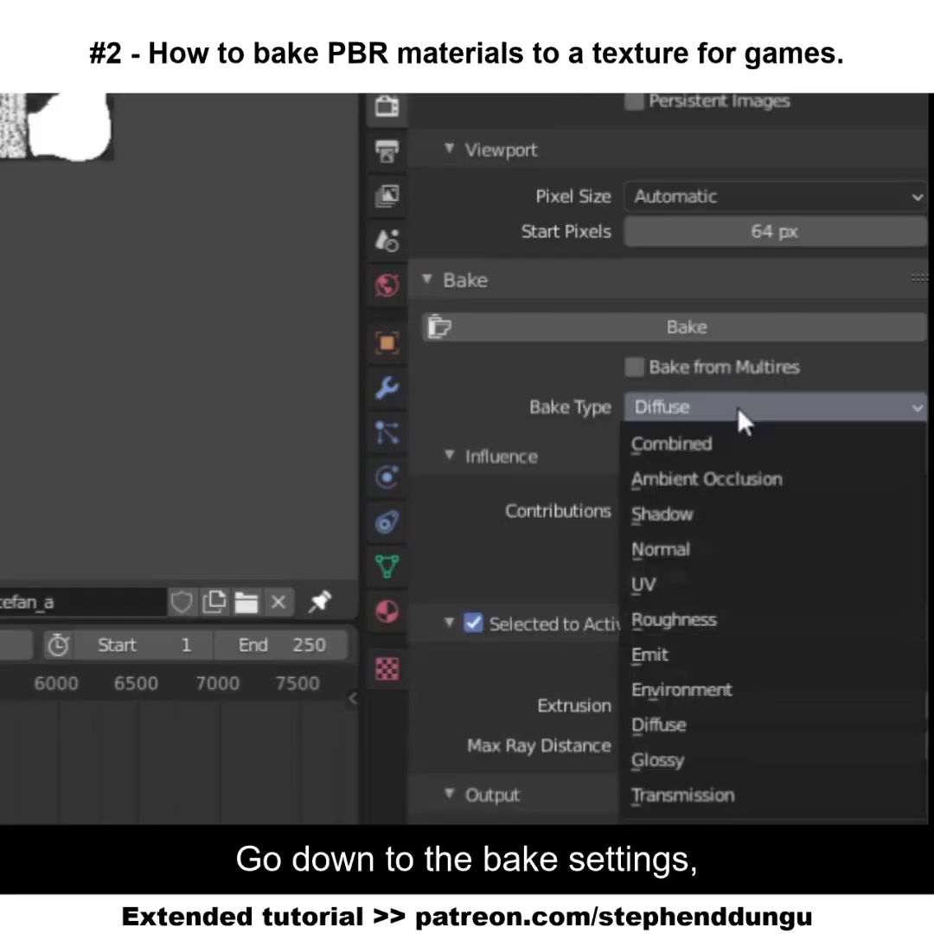
{"action": "left_click", "coordinate": [696, 666]}
{"action": "left_click", "coordinate": [432, 705]}
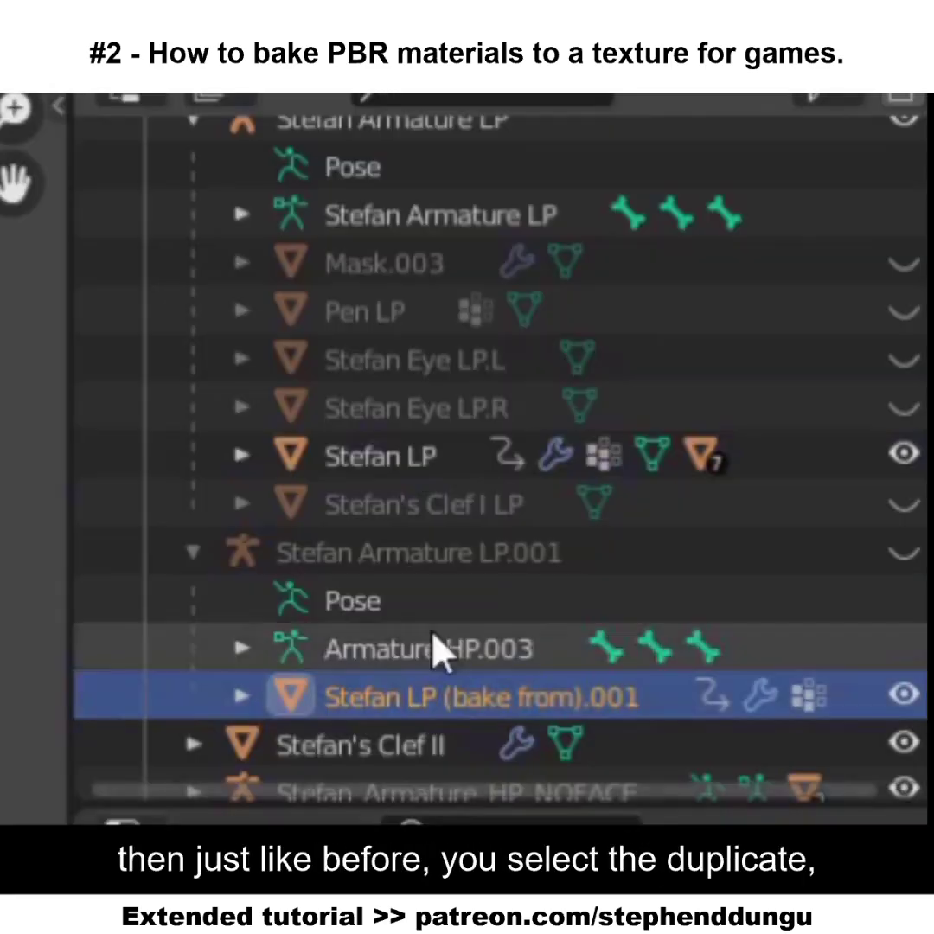
With the Stefan LP model active, set its material Blend Mode to Alpha Hashed
{"action": "left_click", "coordinate": [415, 456], "text": "ctrl"}
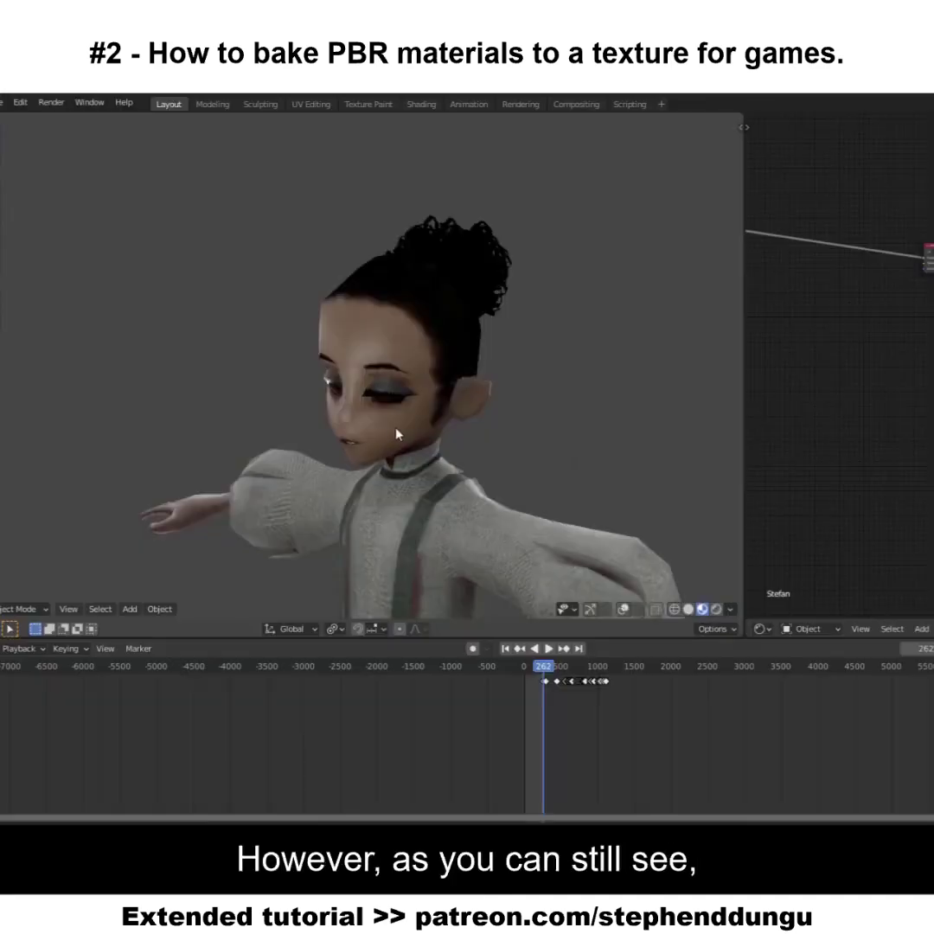
{"action": "scroll", "coordinate": [396, 433], "scroll_direction": "up", "scroll_amount": 6}
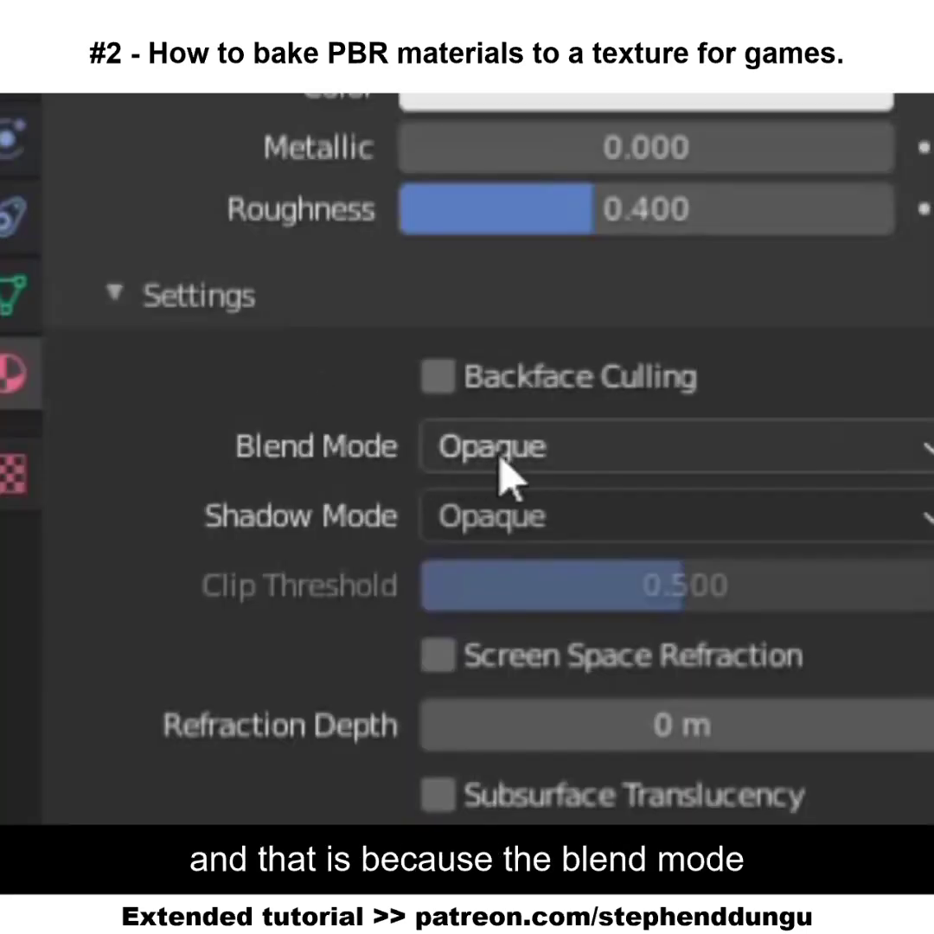
{"action": "left_click", "coordinate": [517, 471]}
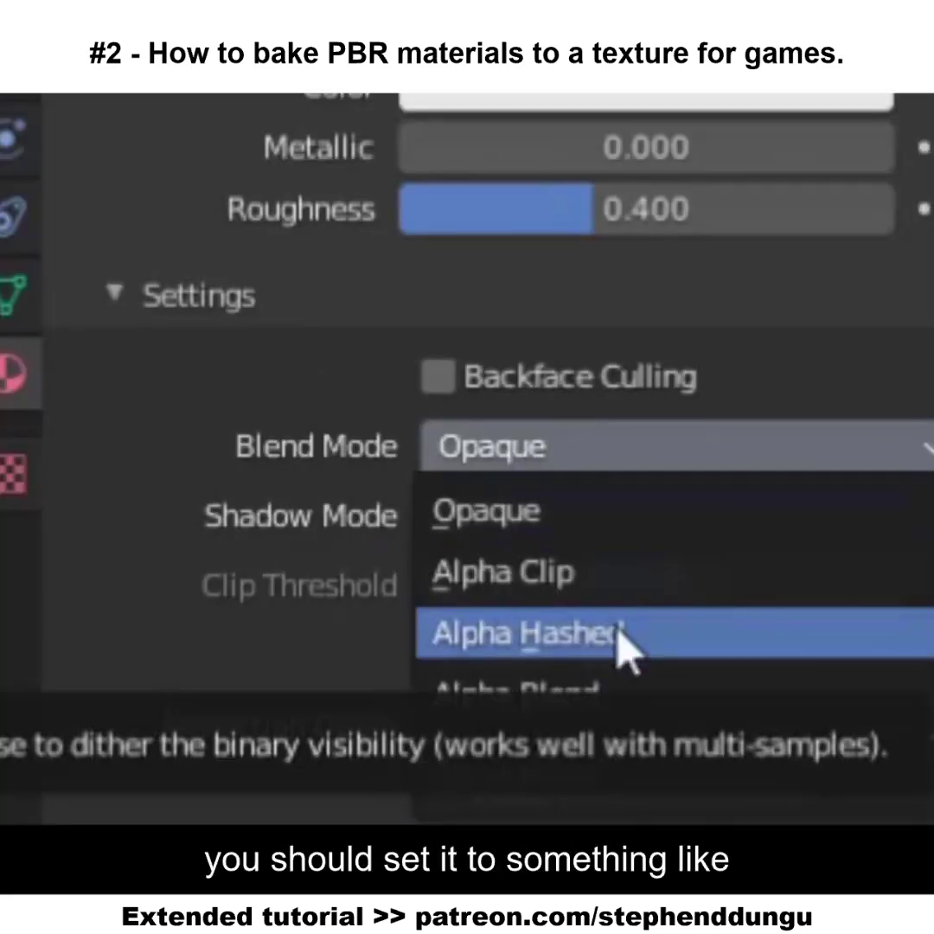
{"action": "left_click", "coordinate": [620, 640]}
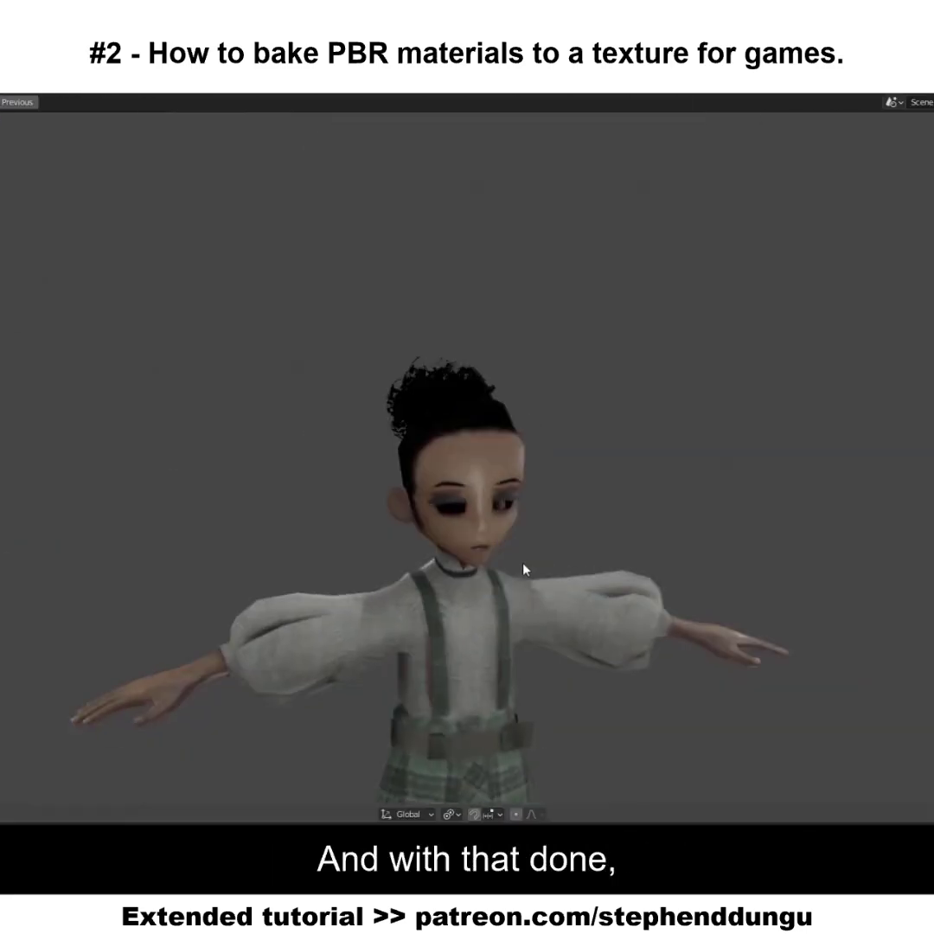
{"action": "scroll", "coordinate": [527, 588], "scroll_direction": "up", "scroll_amount": 3}
{"action": "scroll", "coordinate": [537, 605], "scroll_direction": "up", "scroll_amount": 3}
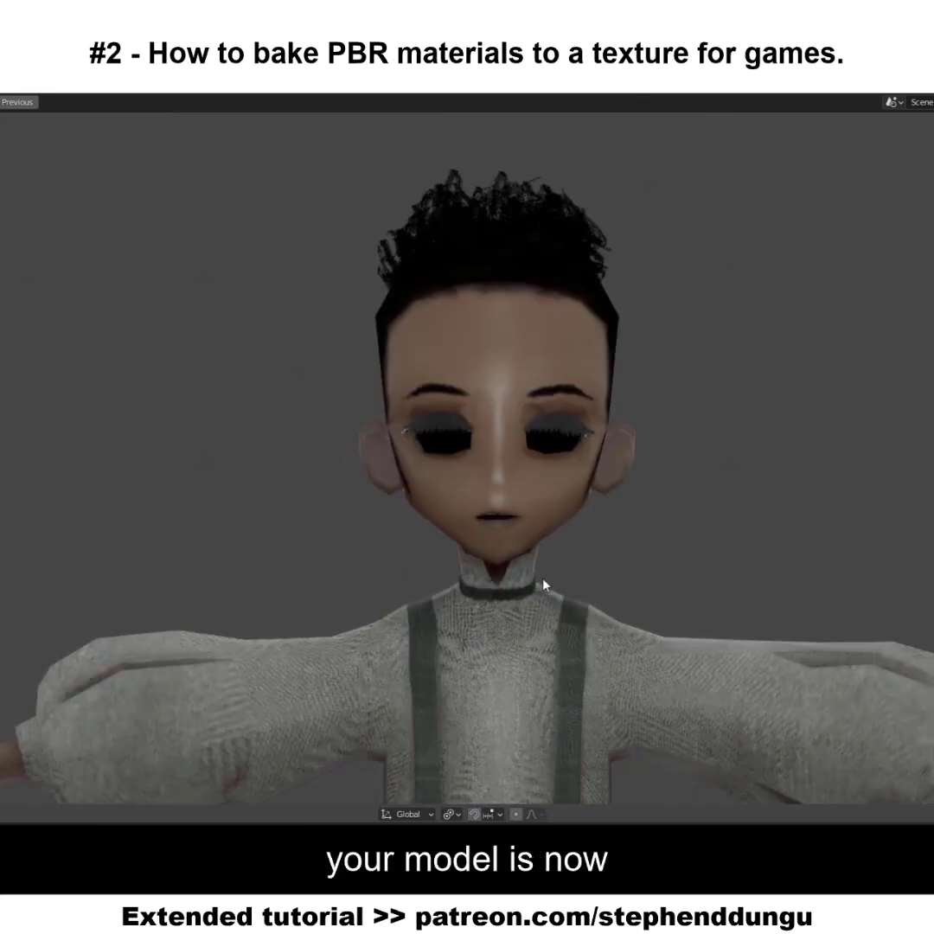
{"action": "scroll", "coordinate": [543, 586], "scroll_direction": "down", "scroll_amount": 5}
{"action": "scroll", "coordinate": [524, 559], "scroll_direction": "up", "scroll_amount": 4}
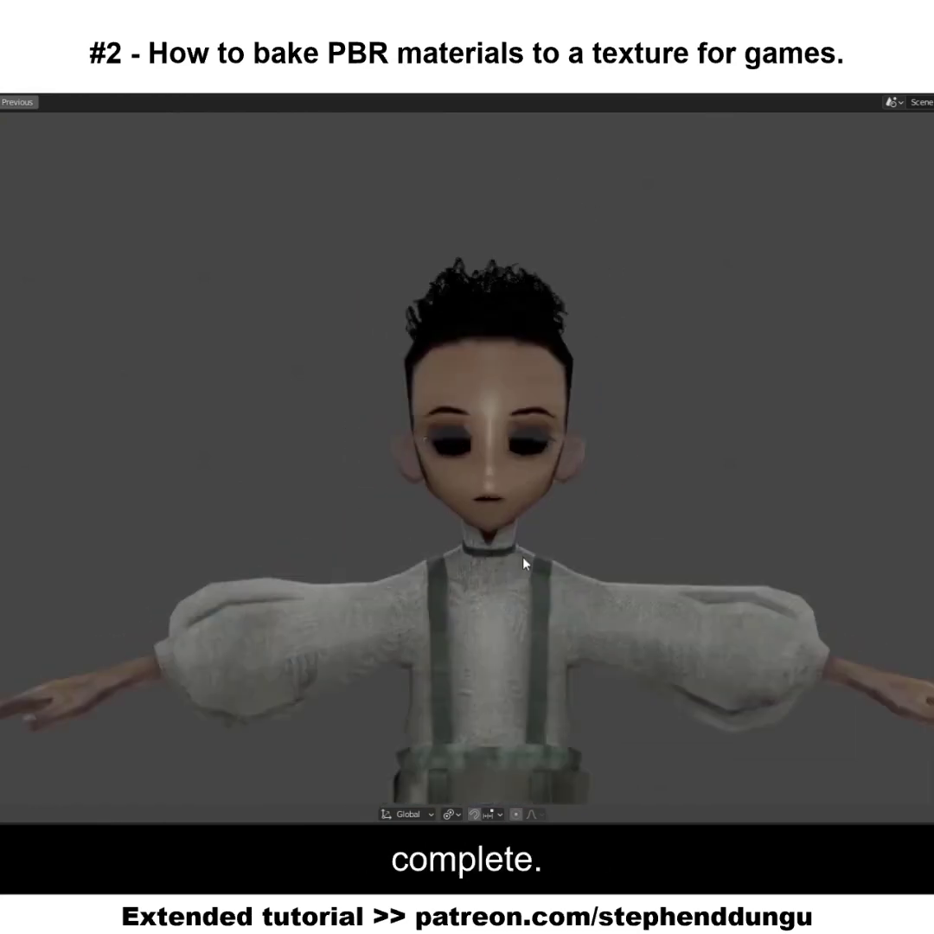